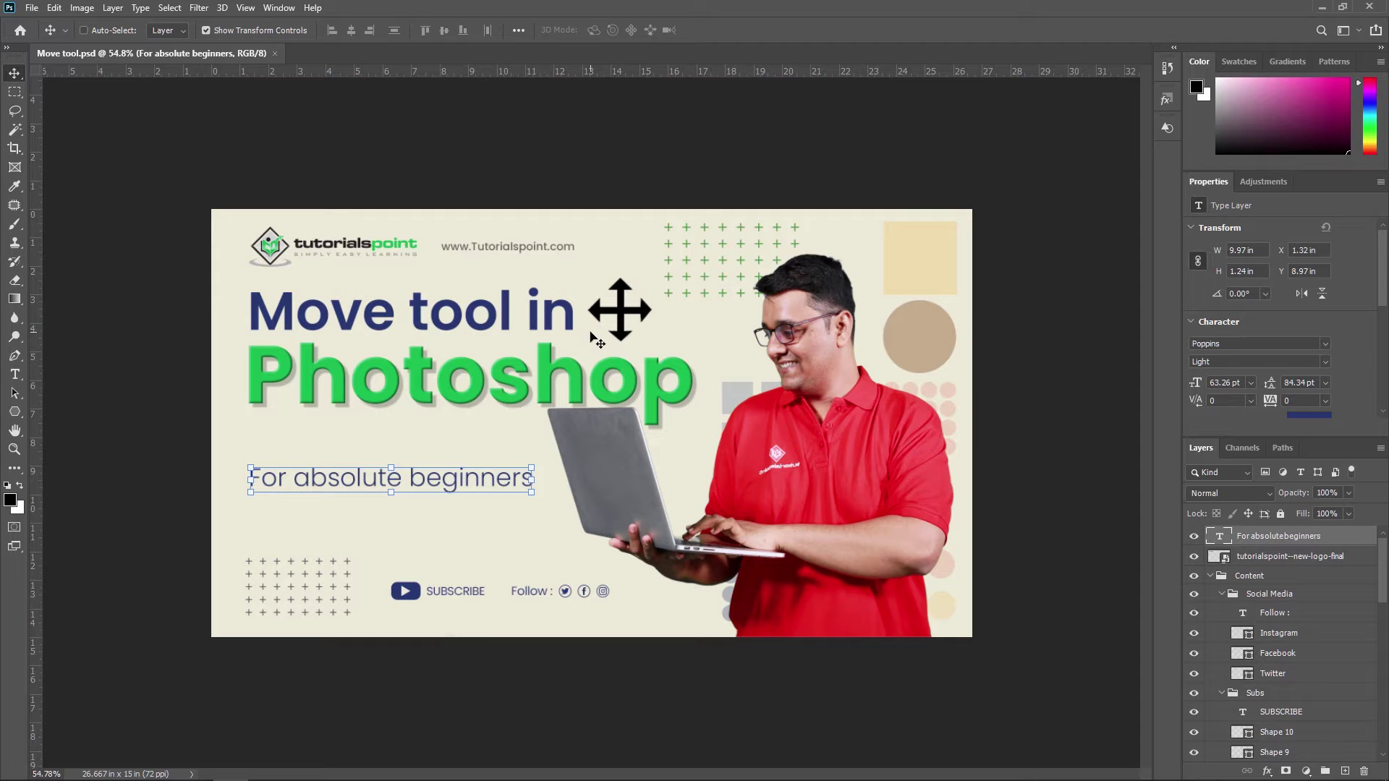
- Select the 'Move tool in' heading, drag it slightly right, then undo the move
{"action": "left_click", "coordinate": [550, 313], "text": "ctrl"}
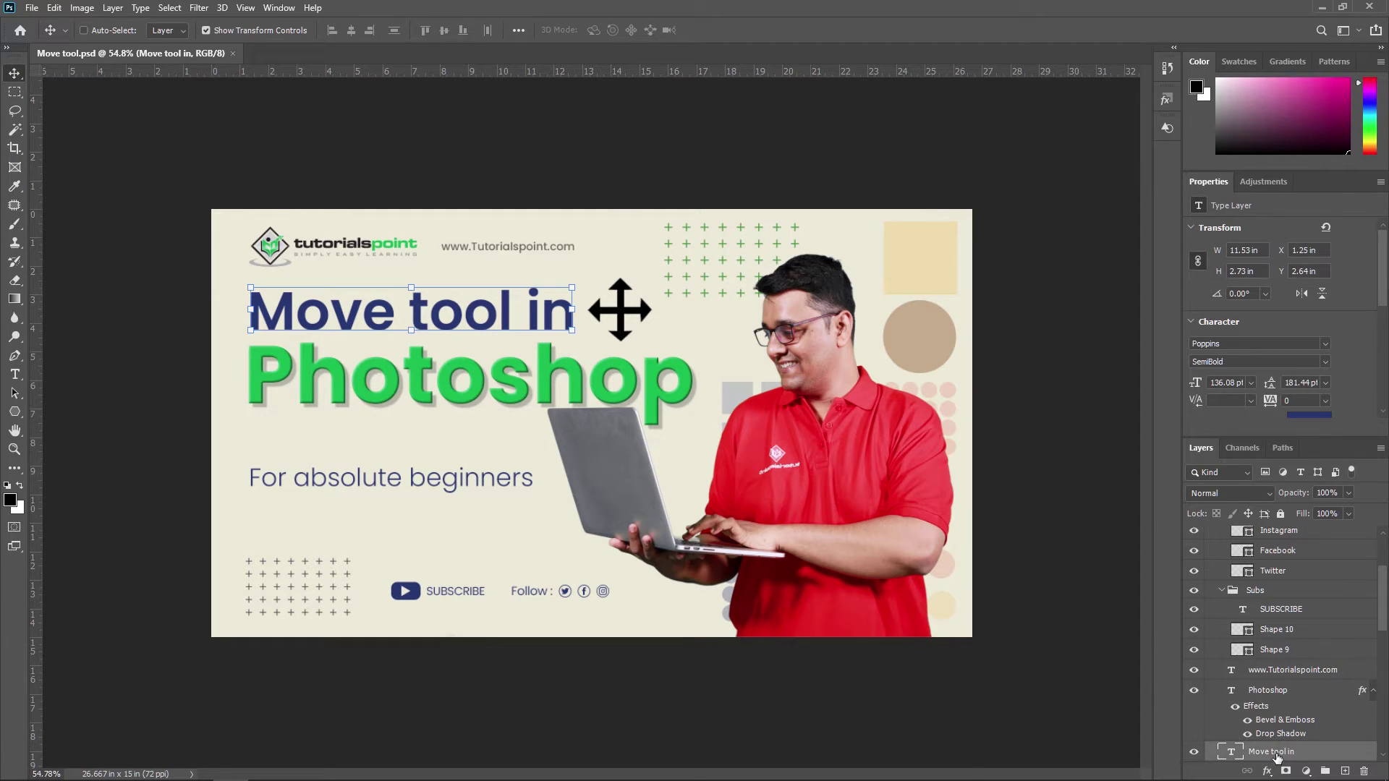
{"action": "left_click_drag", "start_coordinate": [542, 302], "coordinate": [555, 303]}
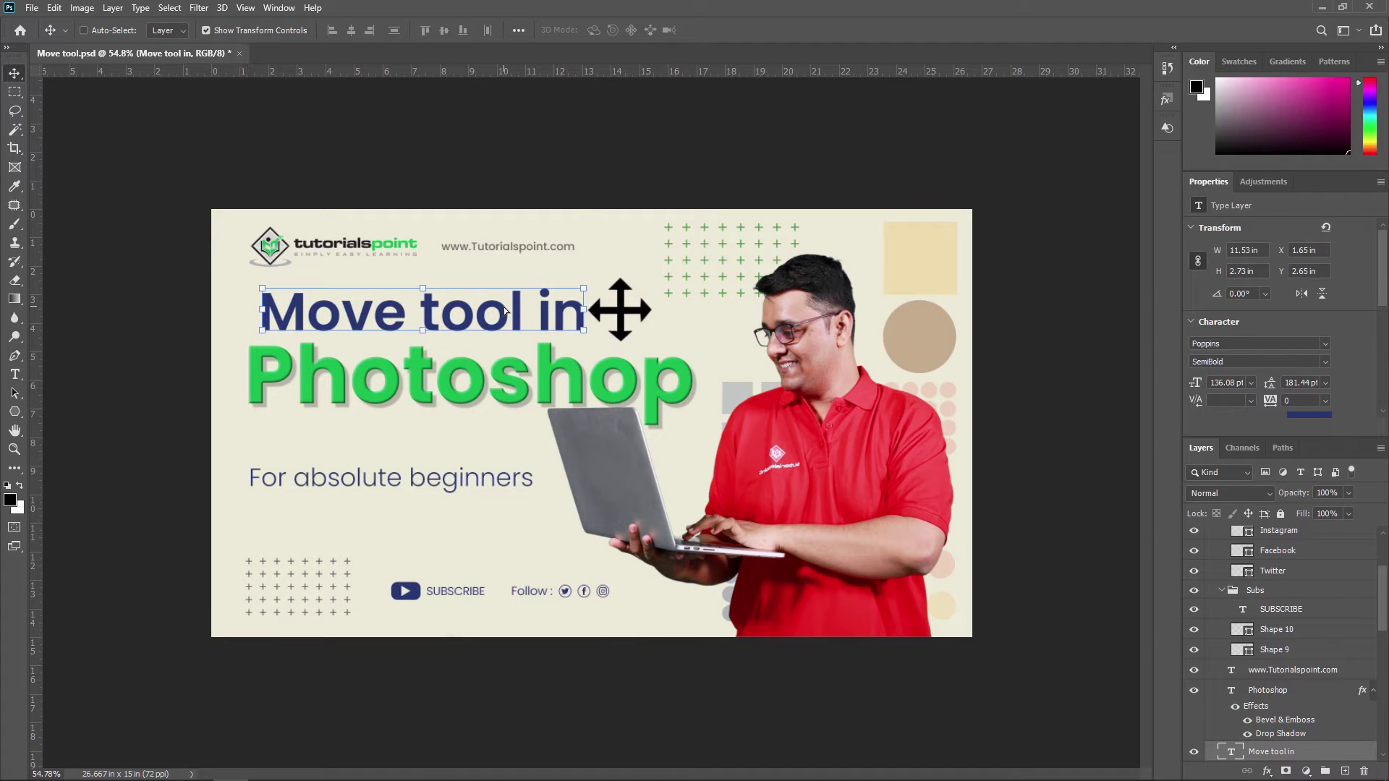
{"action": "key", "text": "ctrl+z"}
- Nudge the heading with arrow and Shift+arrow keys to X 1.16 in, Y 2.66 in
{"action": "key", "text": "Up"}
{"action": "key", "text": "Up"}
{"action": "key", "text": "Up"}
{"action": "key", "text": "Up"}
{"action": "key", "text": "Up"}
{"action": "key", "text": "Up"}
{"action": "key", "text": "Right"}
{"action": "key", "text": "Right"}
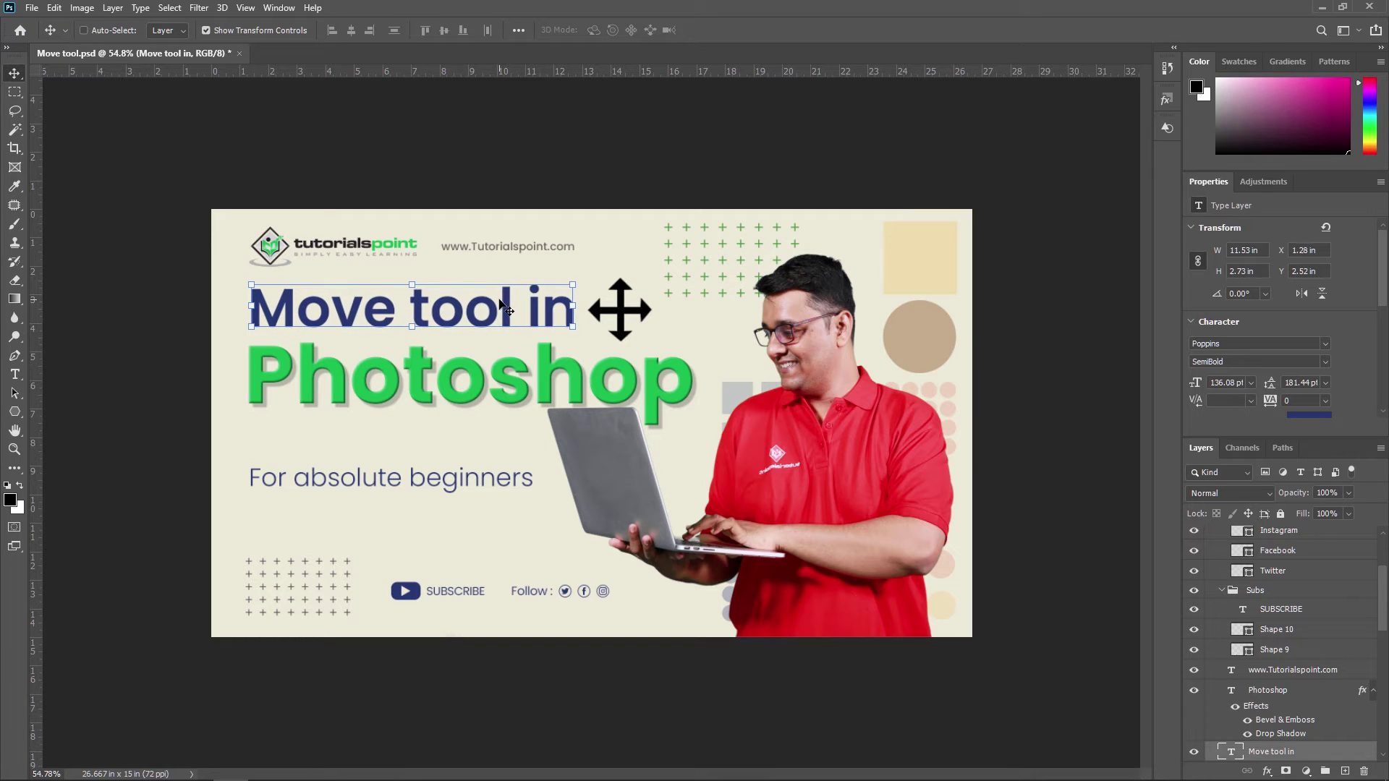
{"action": "key", "text": "Left"}
{"action": "key", "text": "Left"}
{"action": "key", "text": "Left"}
{"action": "key", "text": "Left"}
{"action": "key", "text": "Left"}
{"action": "key", "text": "Left"}
{"action": "key", "text": "Left"}
{"action": "key", "text": "Left"}
{"action": "key", "text": "Left"}
{"action": "key", "text": "Up"}
{"action": "key", "text": "Up"}
{"action": "key", "text": "Up"}
{"action": "key", "text": "Up"}
{"action": "key", "text": "Up"}
{"action": "key", "text": "Up"}
{"action": "key", "text": "Up"}
{"action": "key", "text": "Up"}
{"action": "key", "text": "Up"}
{"action": "key", "text": "shift+Up"}
{"action": "key", "text": "shift+Up"}
{"action": "key", "text": "shift+Up"}
{"action": "key", "text": "shift+Up"}
{"action": "key", "text": "shift+Down"}
{"action": "key", "text": "shift+Down"}
{"action": "key", "text": "shift+Down"}
{"action": "key", "text": "shift+Down"}
{"action": "key", "text": "shift+Down"}
{"action": "key", "text": "shift+Down"}
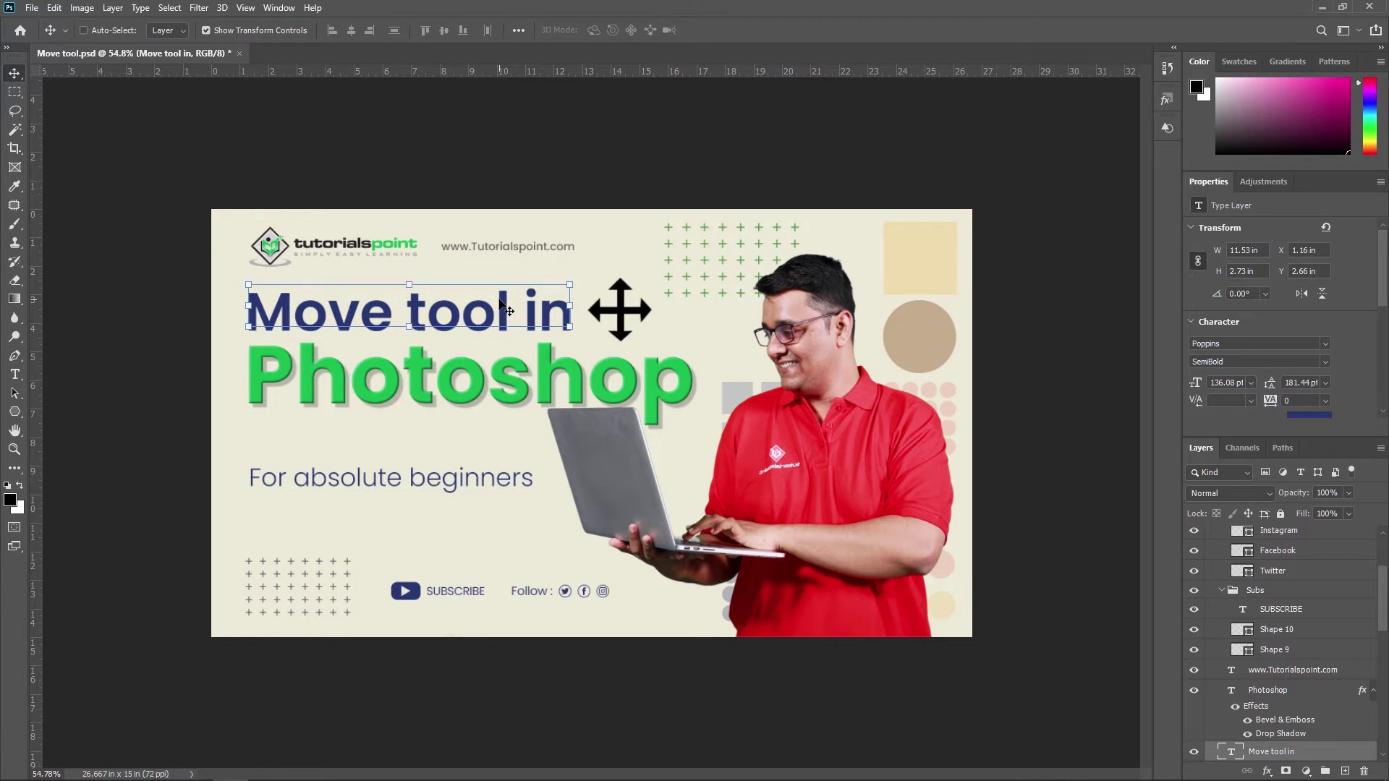
{"action": "key", "text": "shift+Right"}
{"action": "key", "text": "shift+Right"}
{"action": "key", "text": "shift+Right"}
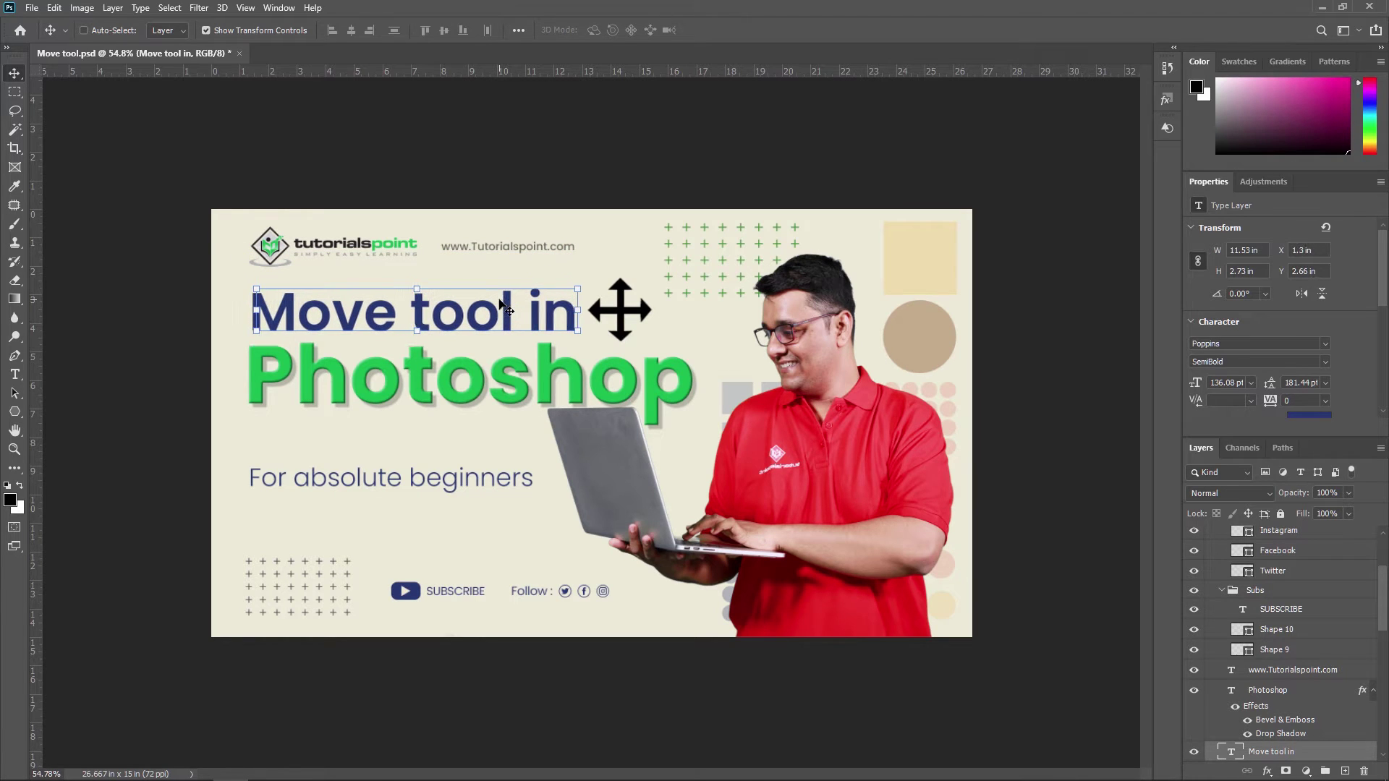
{"action": "key", "text": "shift+Left"}
{"action": "key", "text": "shift+Left"}
{"action": "key", "text": "shift+Left"}
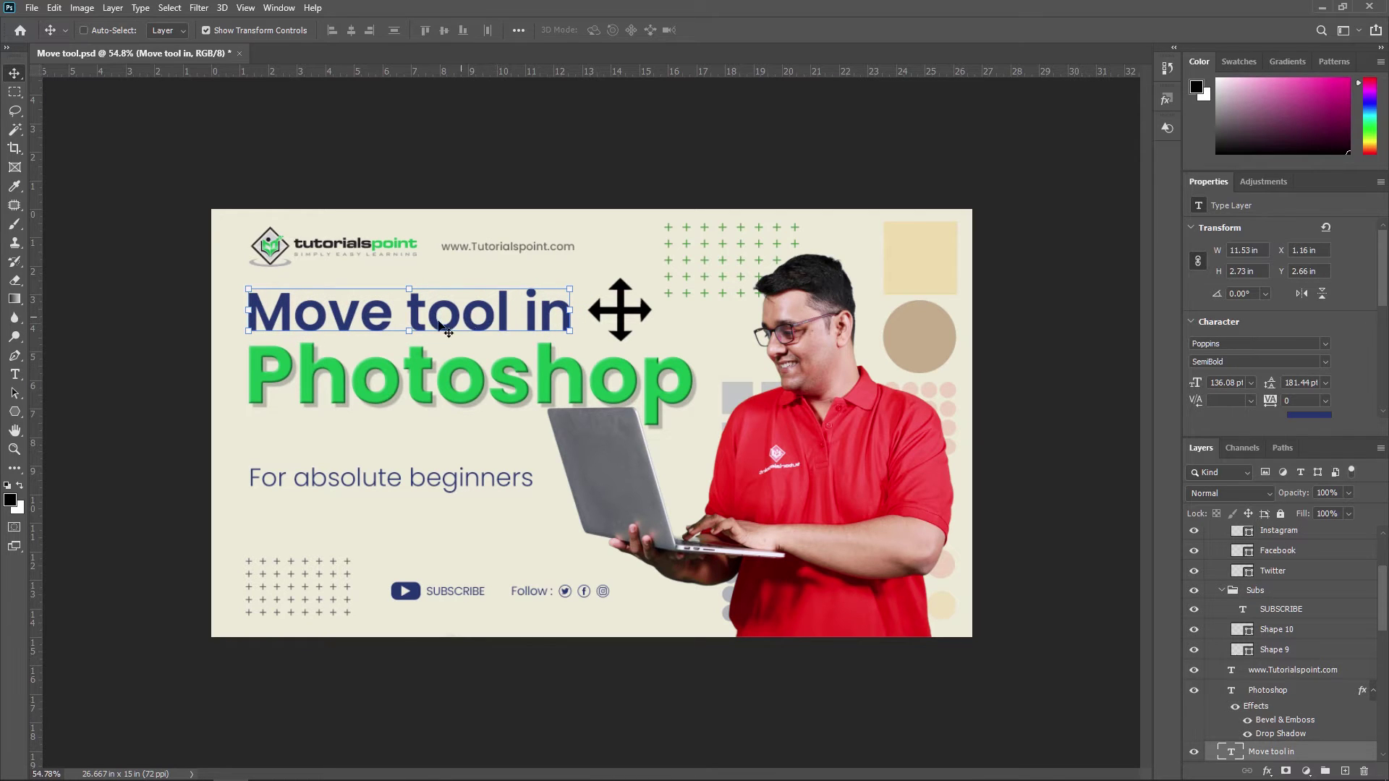
- Drag the 'Move tool in' heading across the canvas with smart guides to X 1.21 in, Y 2.64 in
{"action": "left_click_drag", "start_coordinate": [410, 321], "coordinate": [366, 454]}
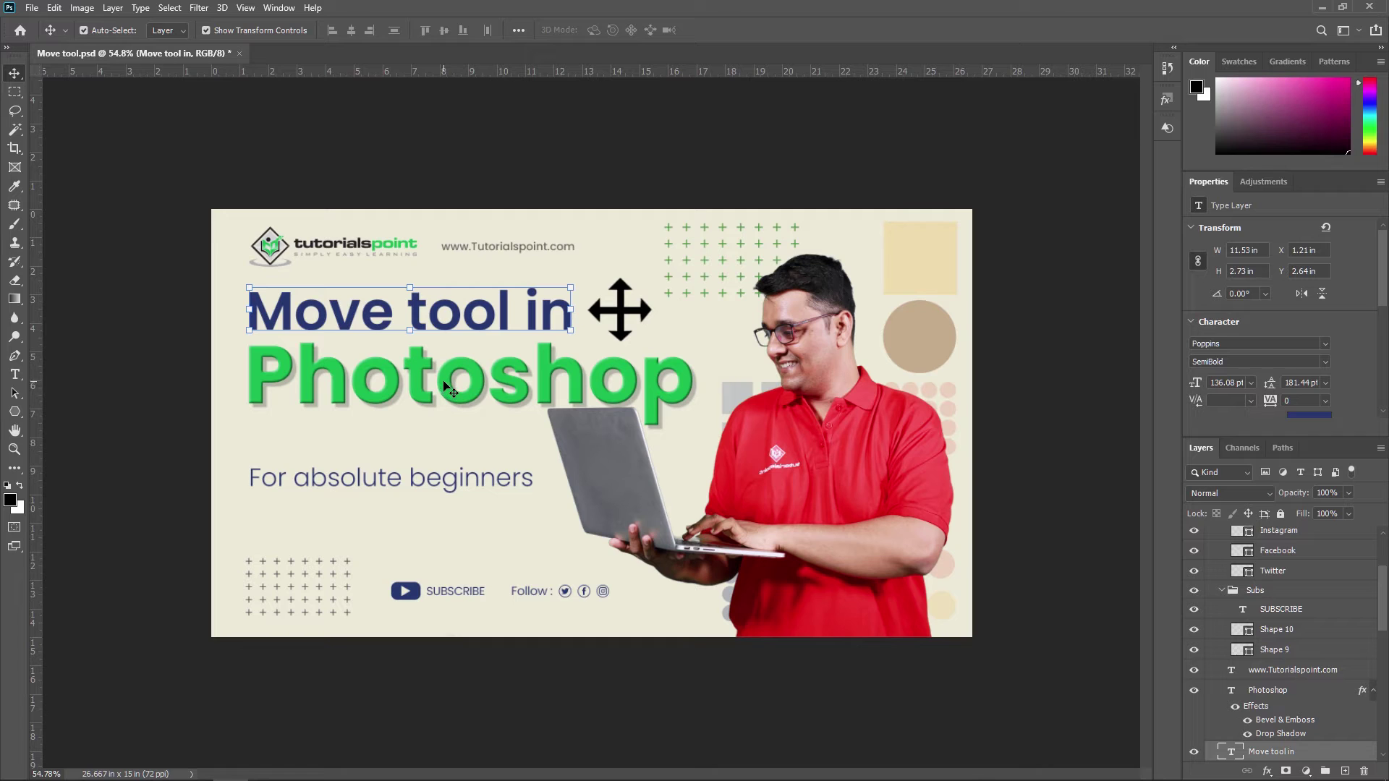
- Move the title and subtitle, enable Auto-Select, and nudge the four-arrow icon to X 13.19, Y 2.4 in
{"action": "mouse_move", "coordinate": [443, 390]}
{"action": "left_mouse_down"}
{"action": "mouse_move", "coordinate": [463, 384]}
{"action": "mouse_move", "coordinate": [441, 405]}
{"action": "mouse_move", "coordinate": [462, 411]}
{"action": "mouse_move", "coordinate": [446, 383]}
{"action": "left_mouse_up"}
{"action": "left_click_drag", "start_coordinate": [416, 493], "coordinate": [388, 458]}
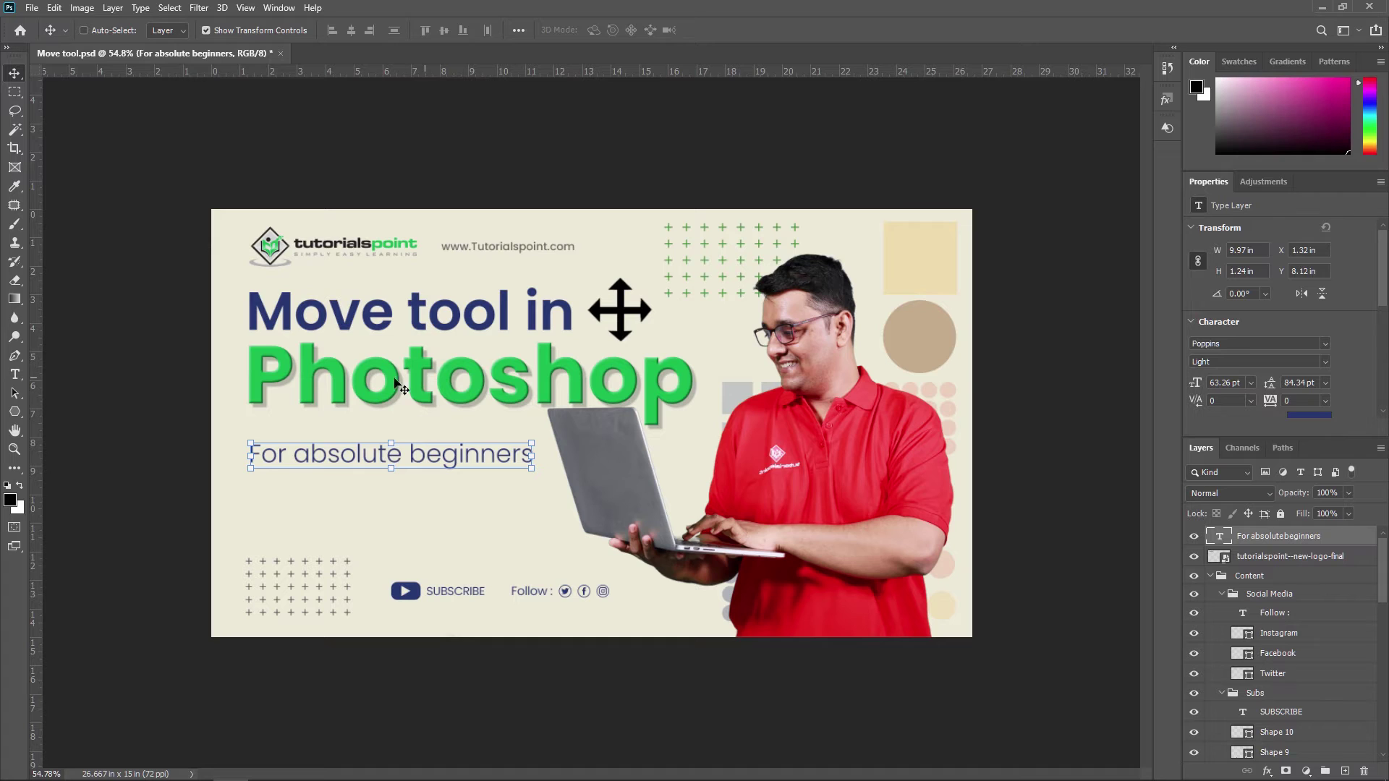
{"action": "mouse_move", "coordinate": [399, 383]}
{"action": "left_mouse_down"}
{"action": "mouse_move", "coordinate": [418, 372]}
{"action": "mouse_move", "coordinate": [393, 395]}
{"action": "mouse_move", "coordinate": [390, 375]}
{"action": "left_mouse_up"}
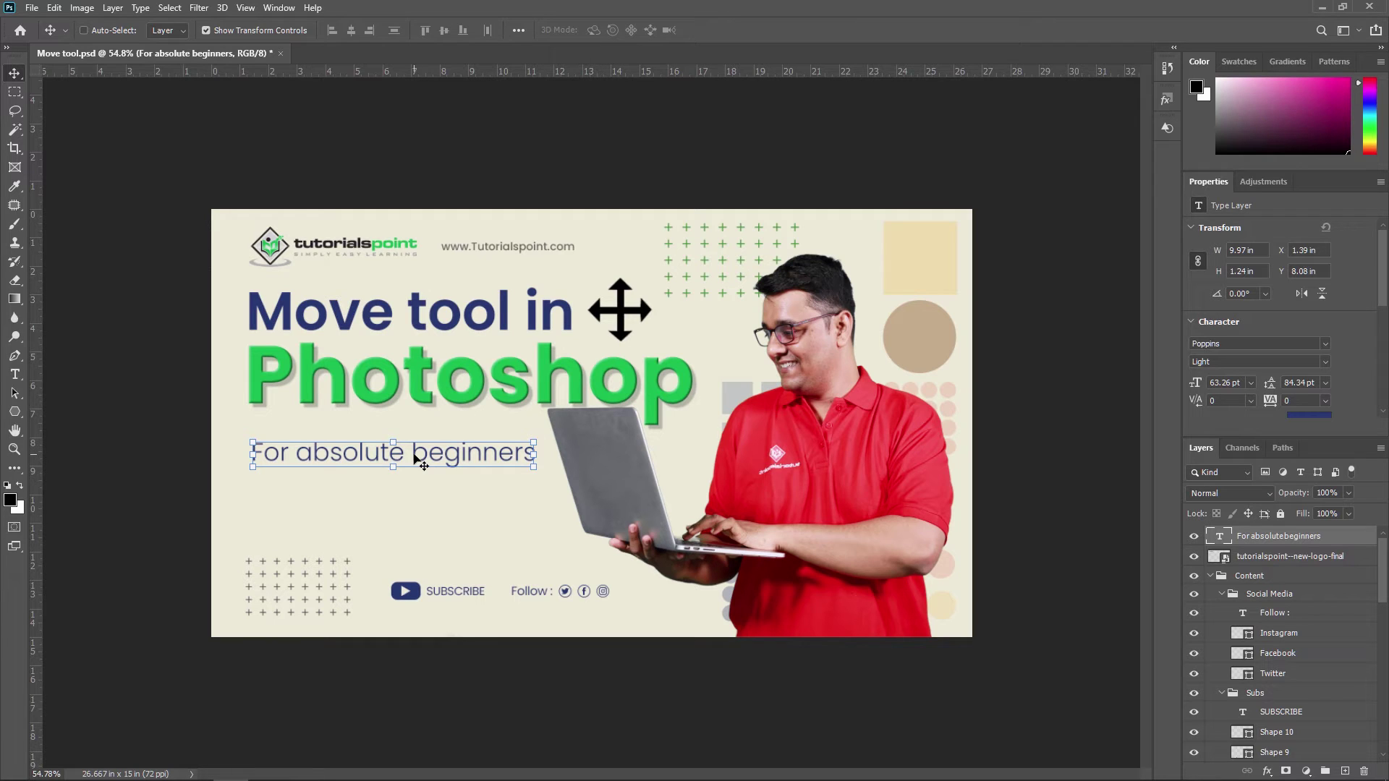
{"action": "left_click", "coordinate": [83, 30]}
{"action": "left_click_drag", "start_coordinate": [621, 312], "coordinate": [621, 312]}
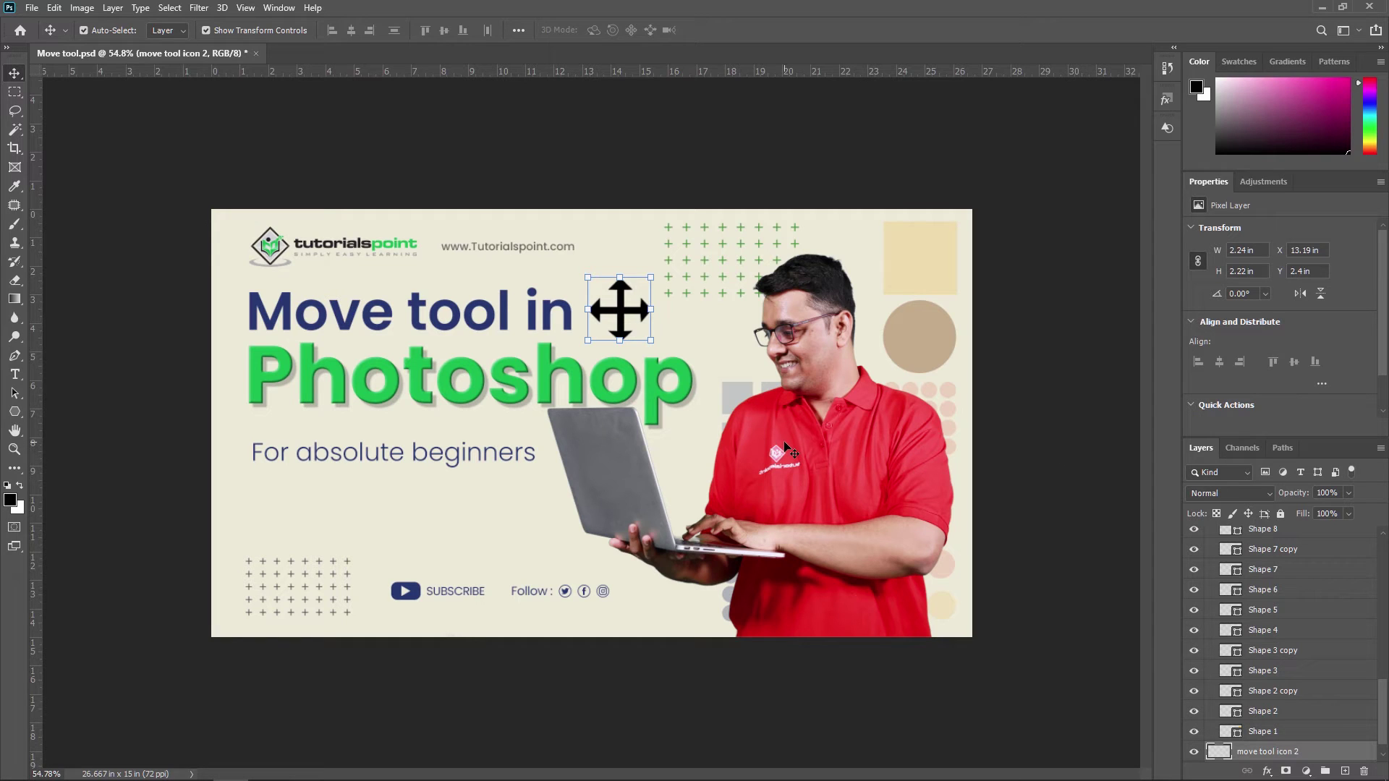
- Set Auto-Select to Group, drag the Content group slightly lower, then switch Auto-Select back to Layer
{"action": "left_click", "coordinate": [168, 32]}
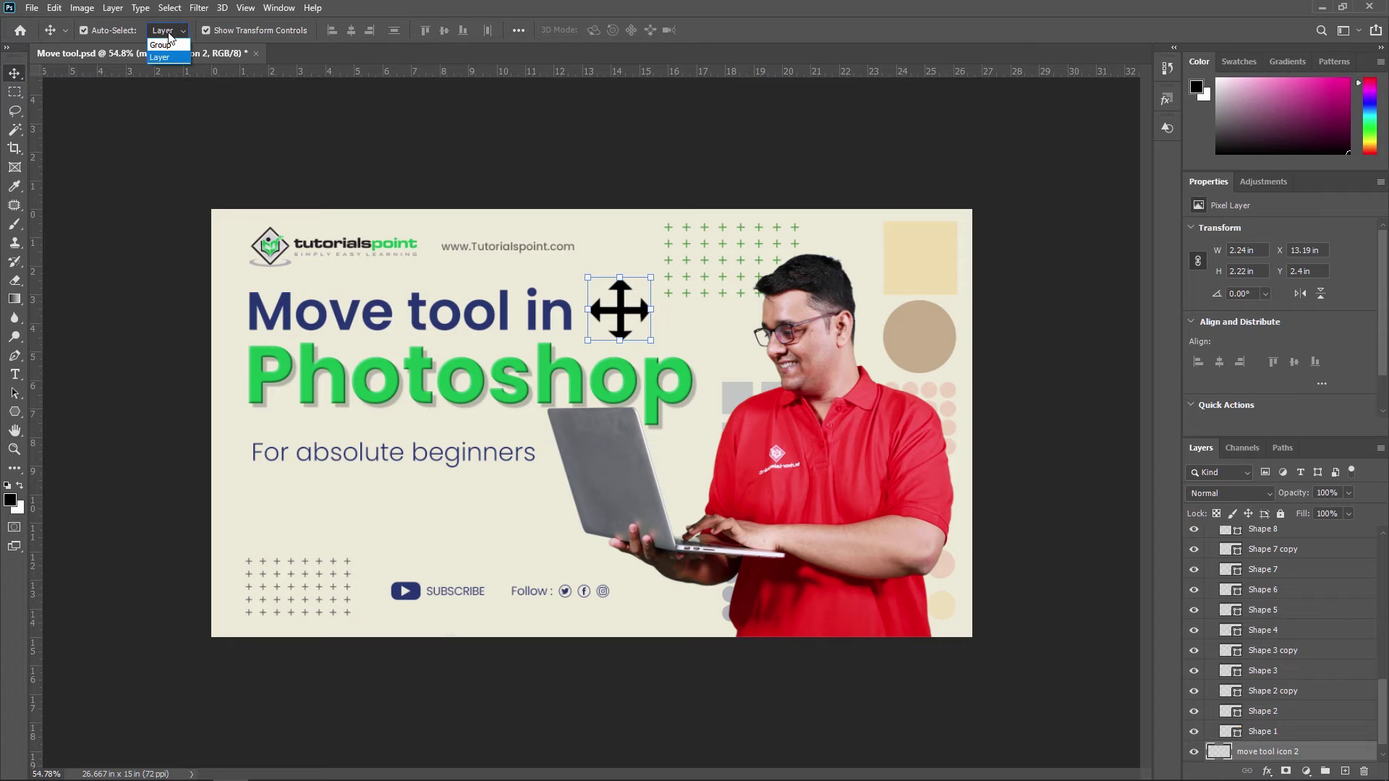
{"action": "left_click", "coordinate": [165, 44]}
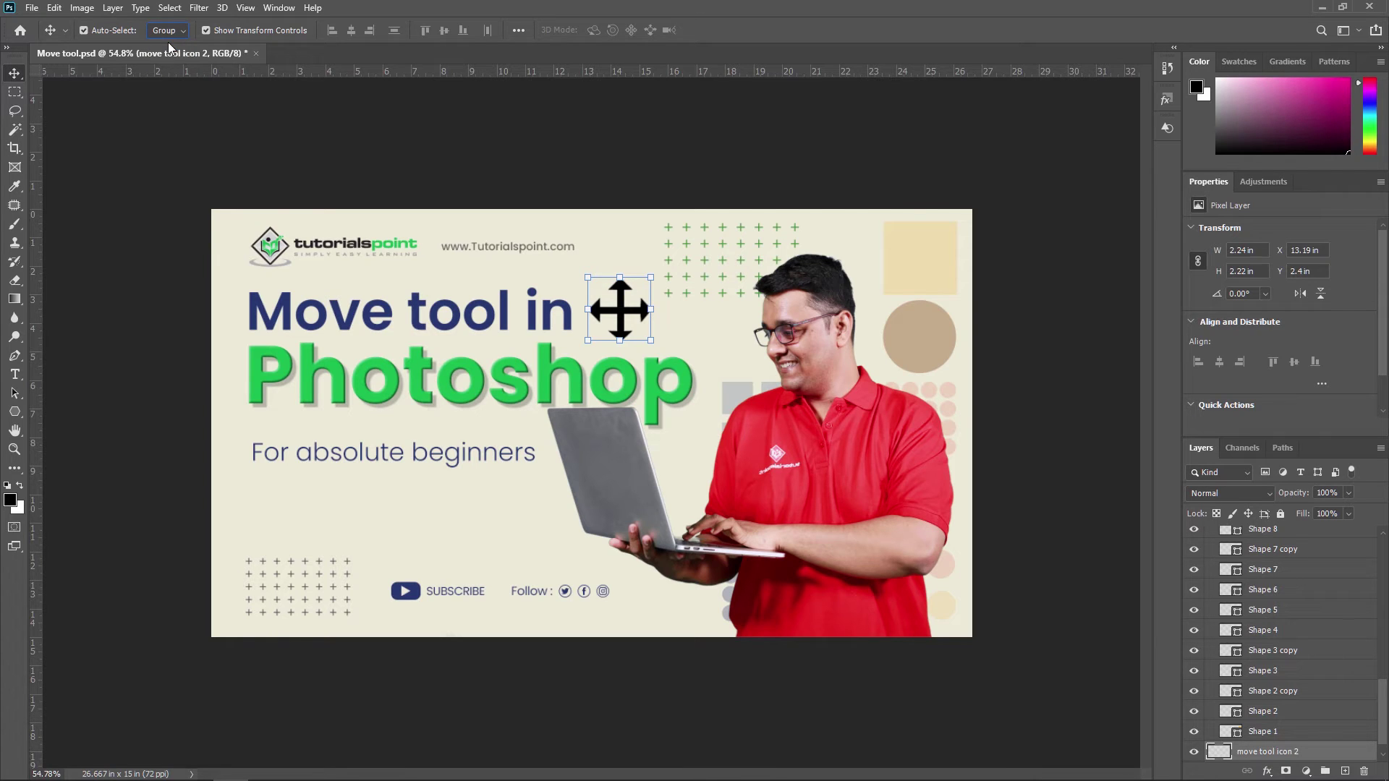
{"action": "mouse_move", "coordinate": [450, 334]}
{"action": "left_mouse_down"}
{"action": "mouse_move", "coordinate": [508, 443]}
{"action": "mouse_move", "coordinate": [489, 350]}
{"action": "mouse_move", "coordinate": [412, 355]}
{"action": "mouse_move", "coordinate": [472, 331]}
{"action": "mouse_move", "coordinate": [414, 354]}
{"action": "mouse_move", "coordinate": [445, 340]}
{"action": "mouse_move", "coordinate": [406, 330]}
{"action": "mouse_move", "coordinate": [435, 328]}
{"action": "left_mouse_up"}
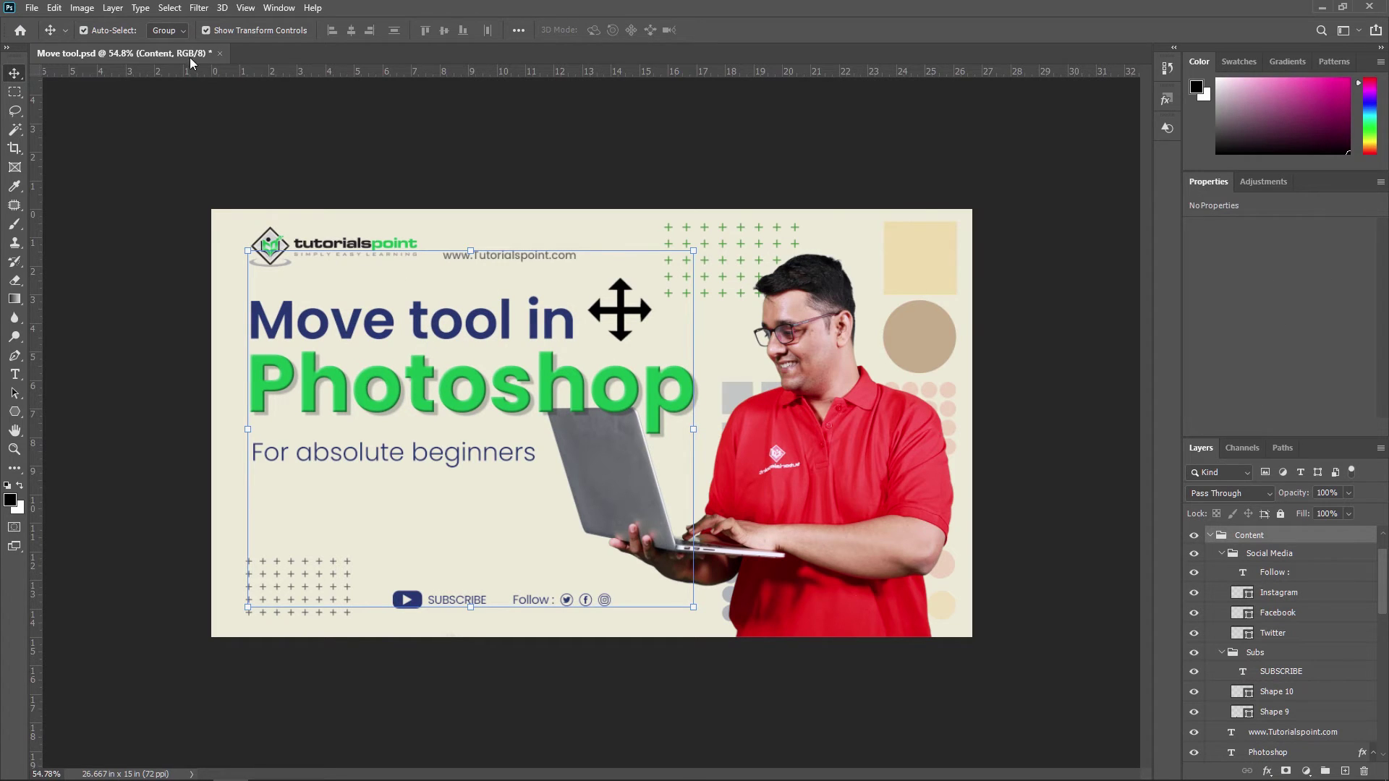
{"action": "left_click", "coordinate": [176, 31]}
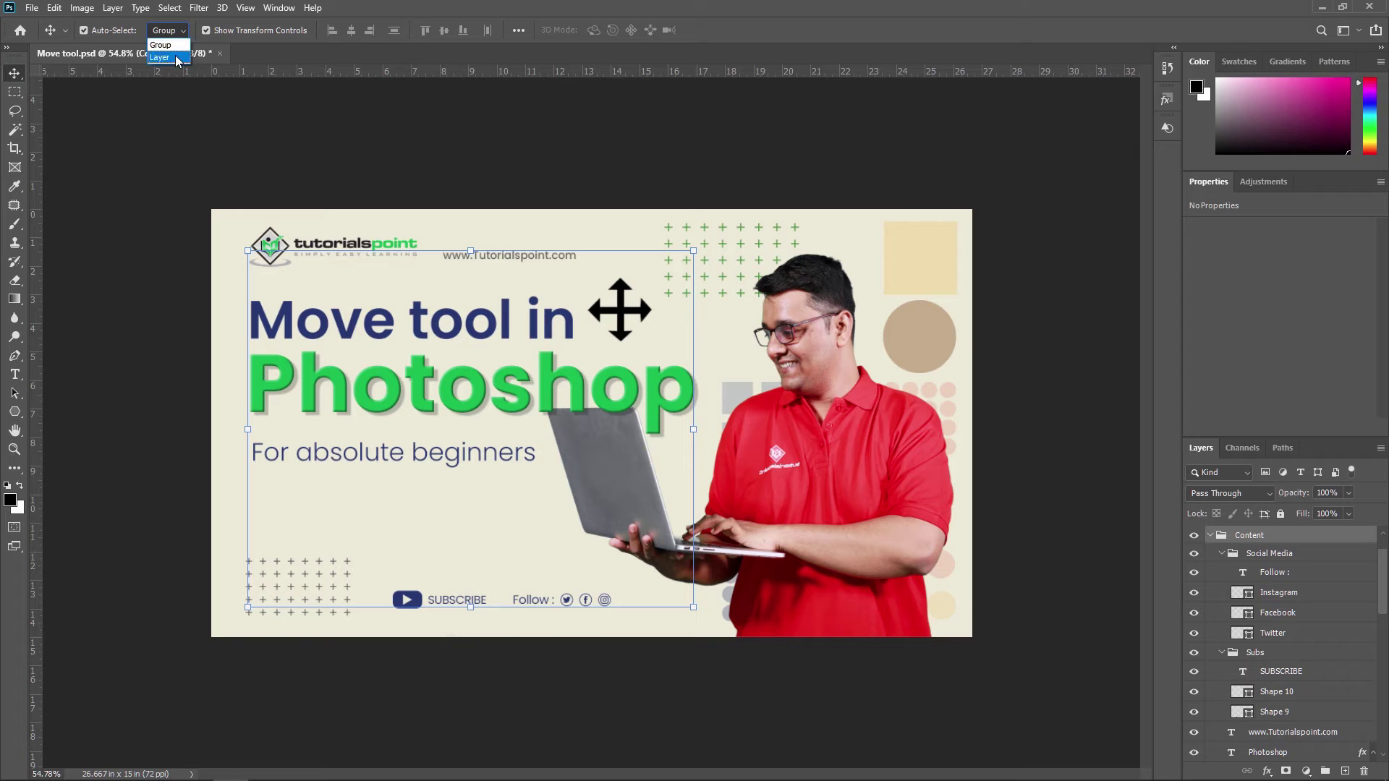
{"action": "left_click", "coordinate": [177, 58]}
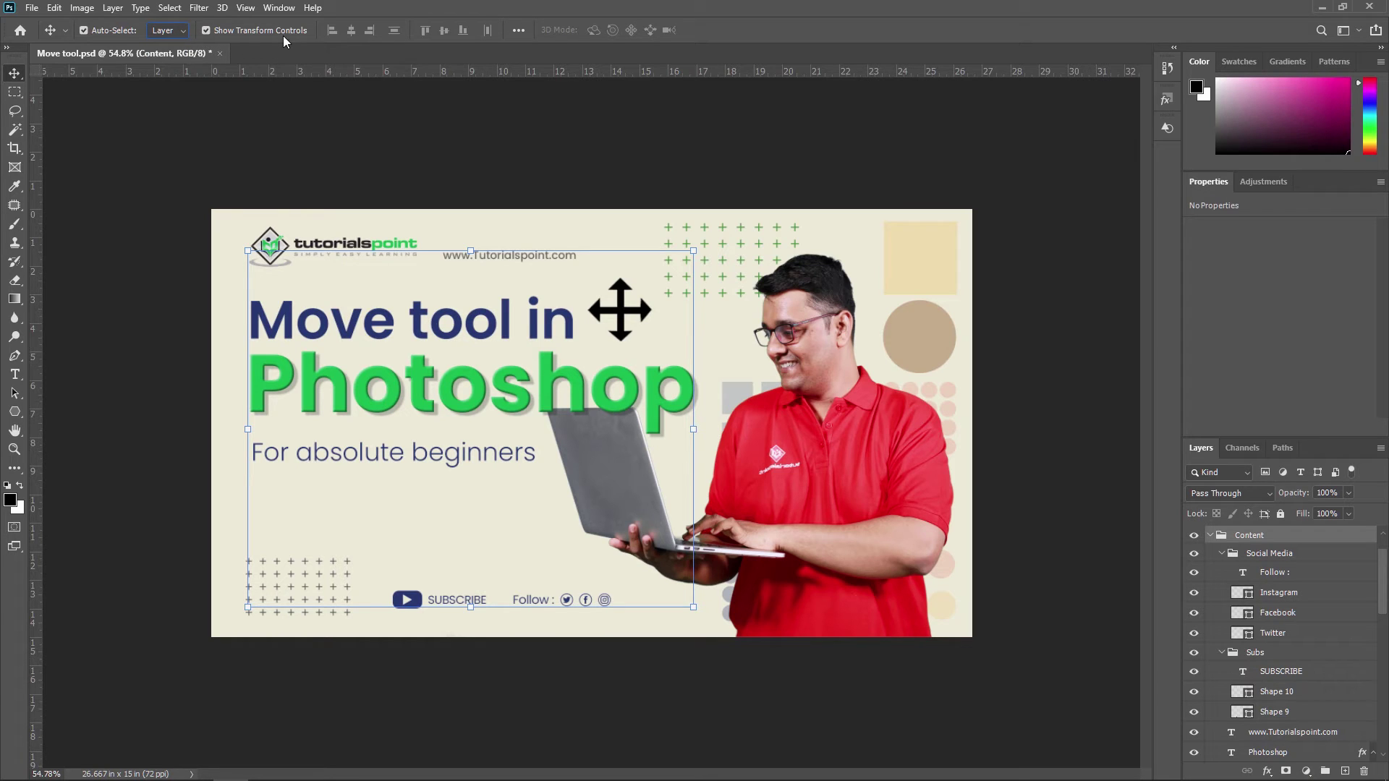
- Select the 'Move tool in' heading, toggle Show Transform Controls off and on, and drag it about 20 px
{"action": "left_click", "coordinate": [751, 388]}
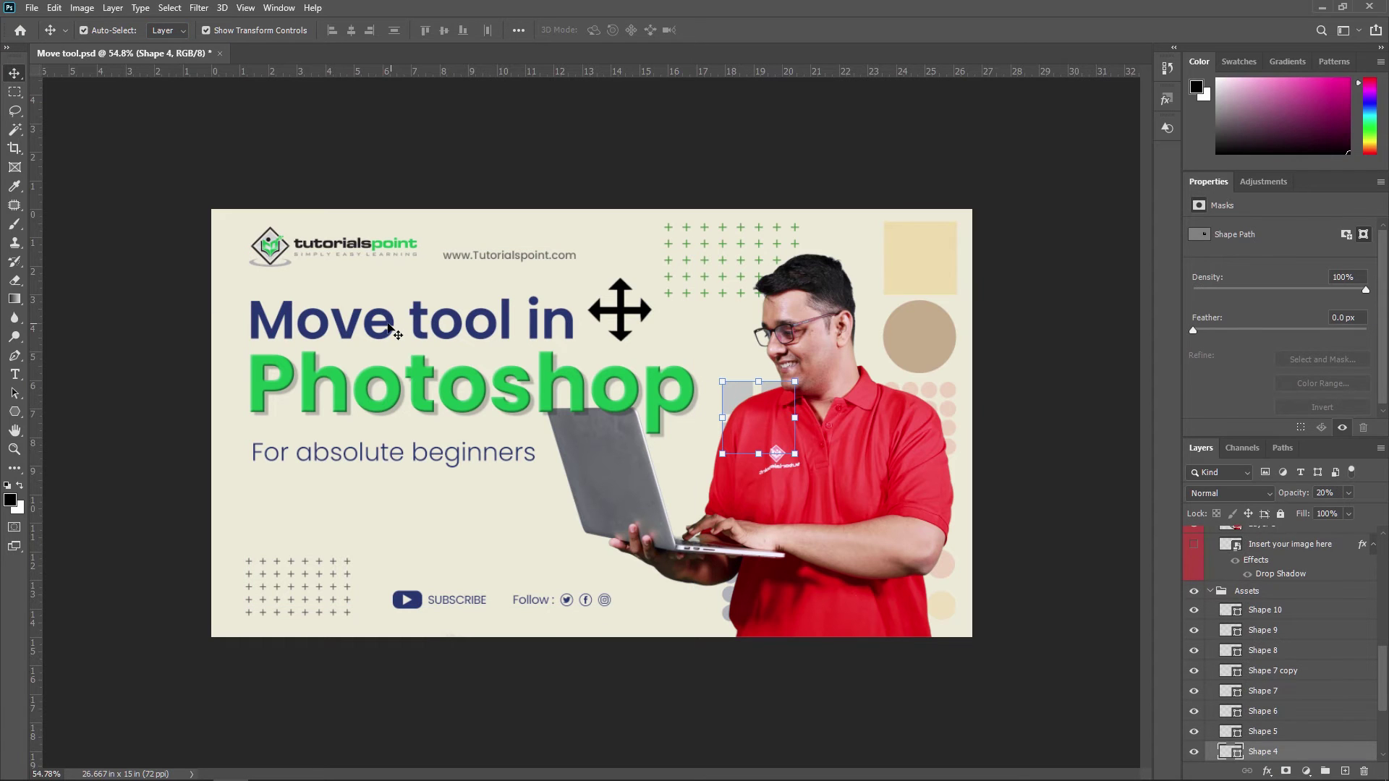
{"action": "left_click", "coordinate": [389, 329]}
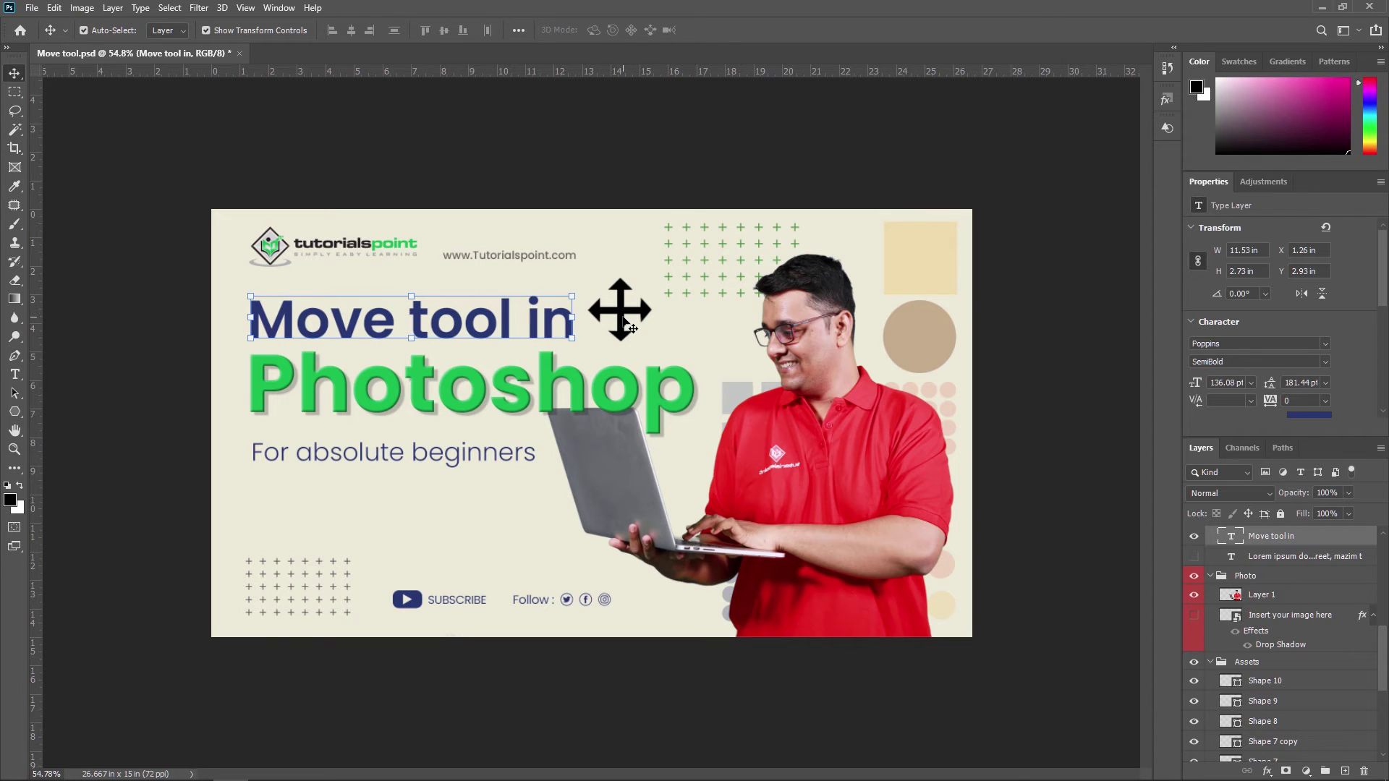
{"action": "left_click", "coordinate": [206, 30]}
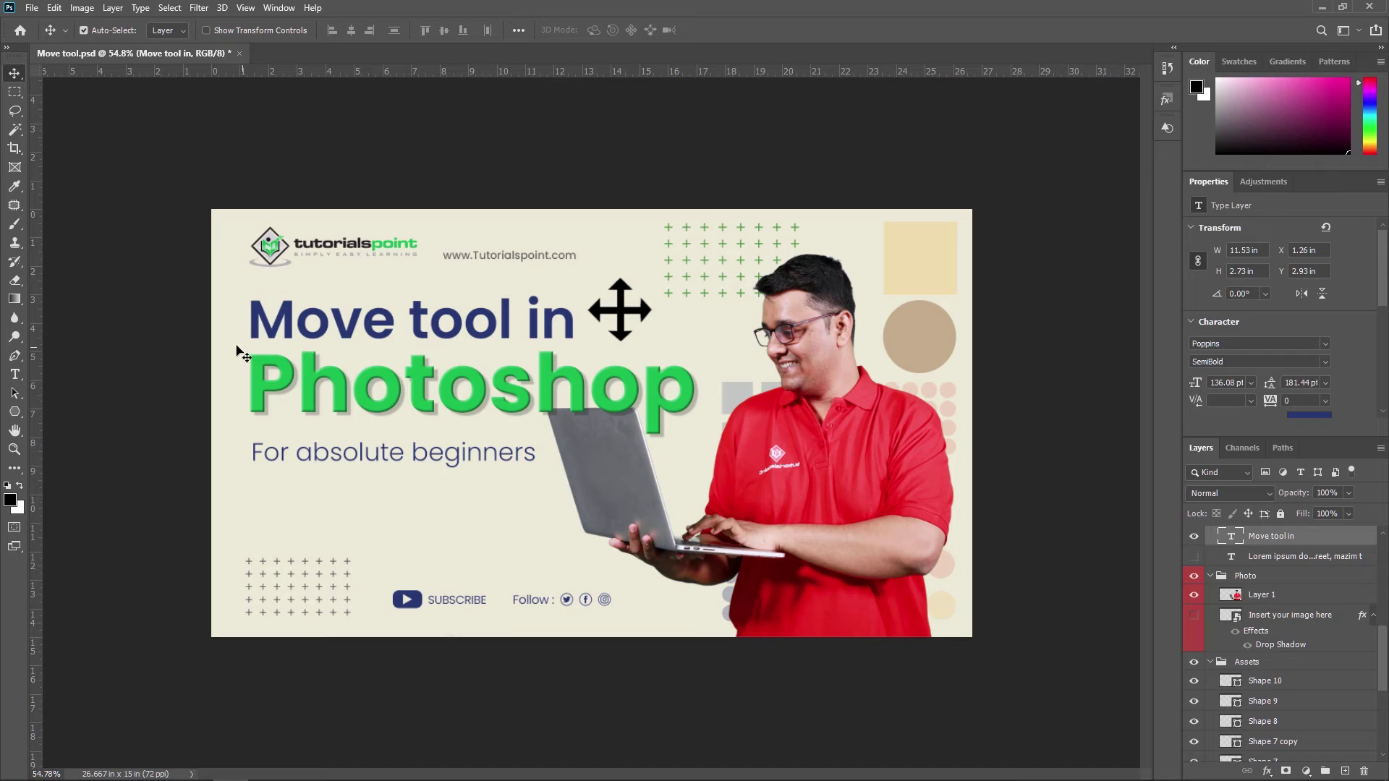
{"action": "left_click", "coordinate": [206, 29]}
{"action": "mouse_move", "coordinate": [481, 330]}
{"action": "left_mouse_down"}
{"action": "mouse_move", "coordinate": [496, 331]}
{"action": "mouse_move", "coordinate": [471, 313]}
{"action": "left_mouse_up"}
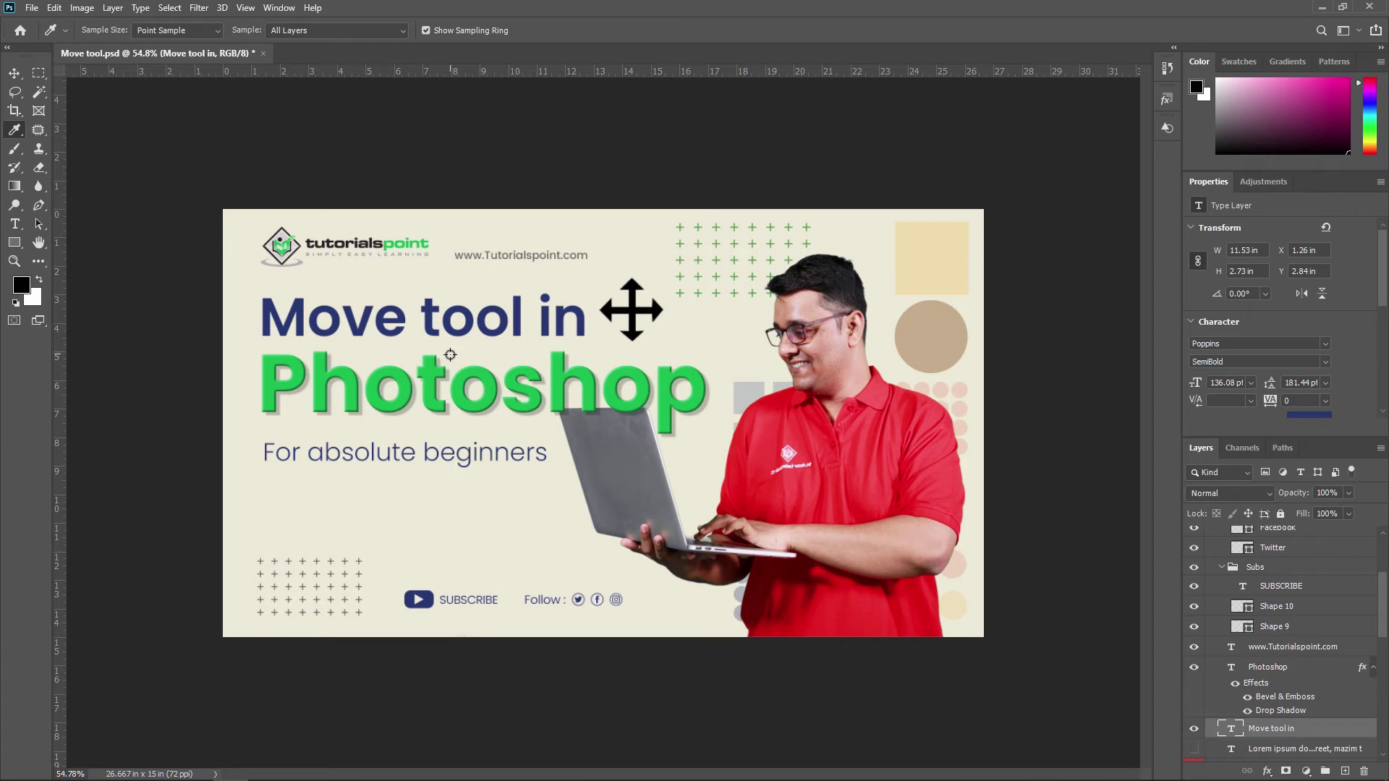
- With the Eyedropper active, Ctrl-drag the heading to X 1.29, Y 2.61 in, then return to the Move tool
{"action": "right_click", "coordinate": [16, 132]}
{"action": "left_click", "coordinate": [129, 132]}
{"action": "mouse_move", "coordinate": [420, 314]}
{"action": "left_mouse_down"}
{"action": "mouse_move", "coordinate": [445, 314]}
{"action": "mouse_move", "coordinate": [404, 320]}
{"action": "left_mouse_up"}
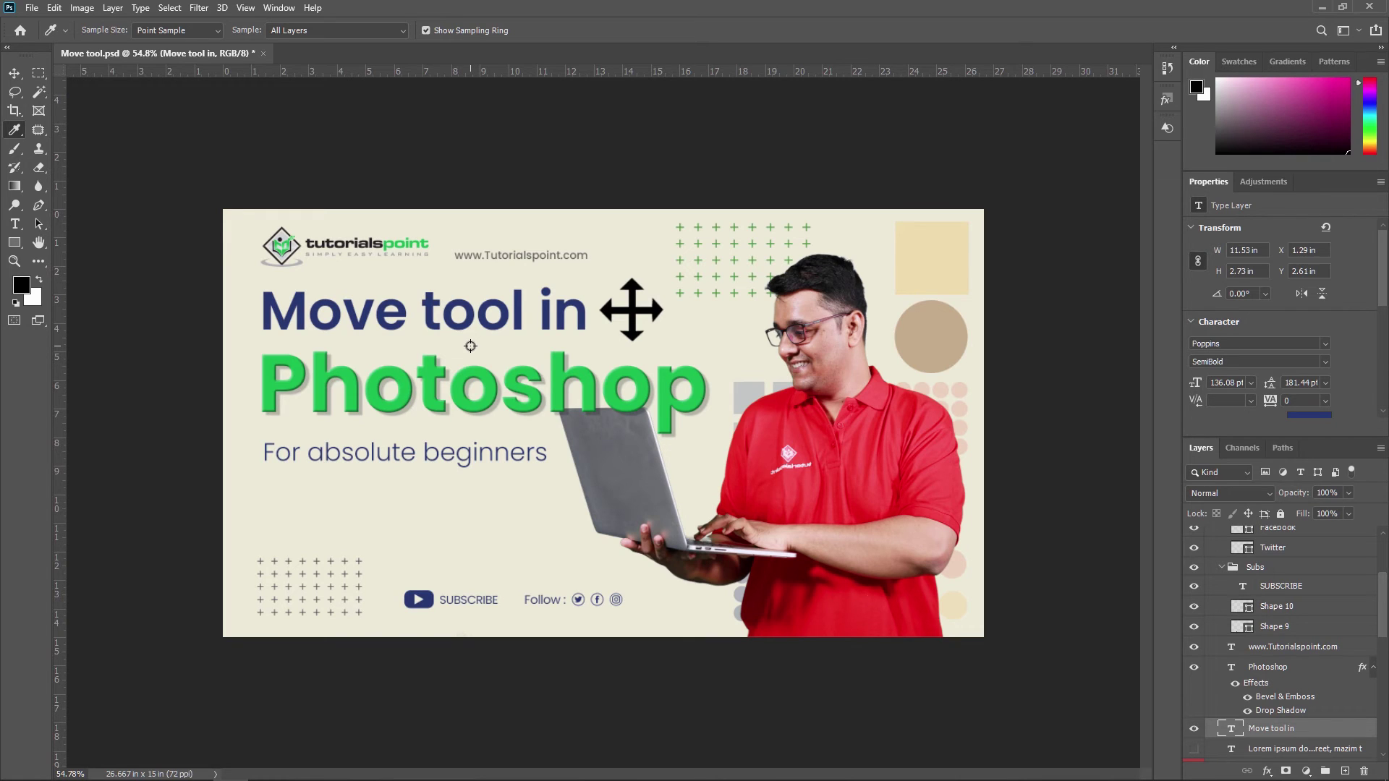
{"action": "key", "text": "v"}
{"action": "left_click", "coordinate": [635, 494]}
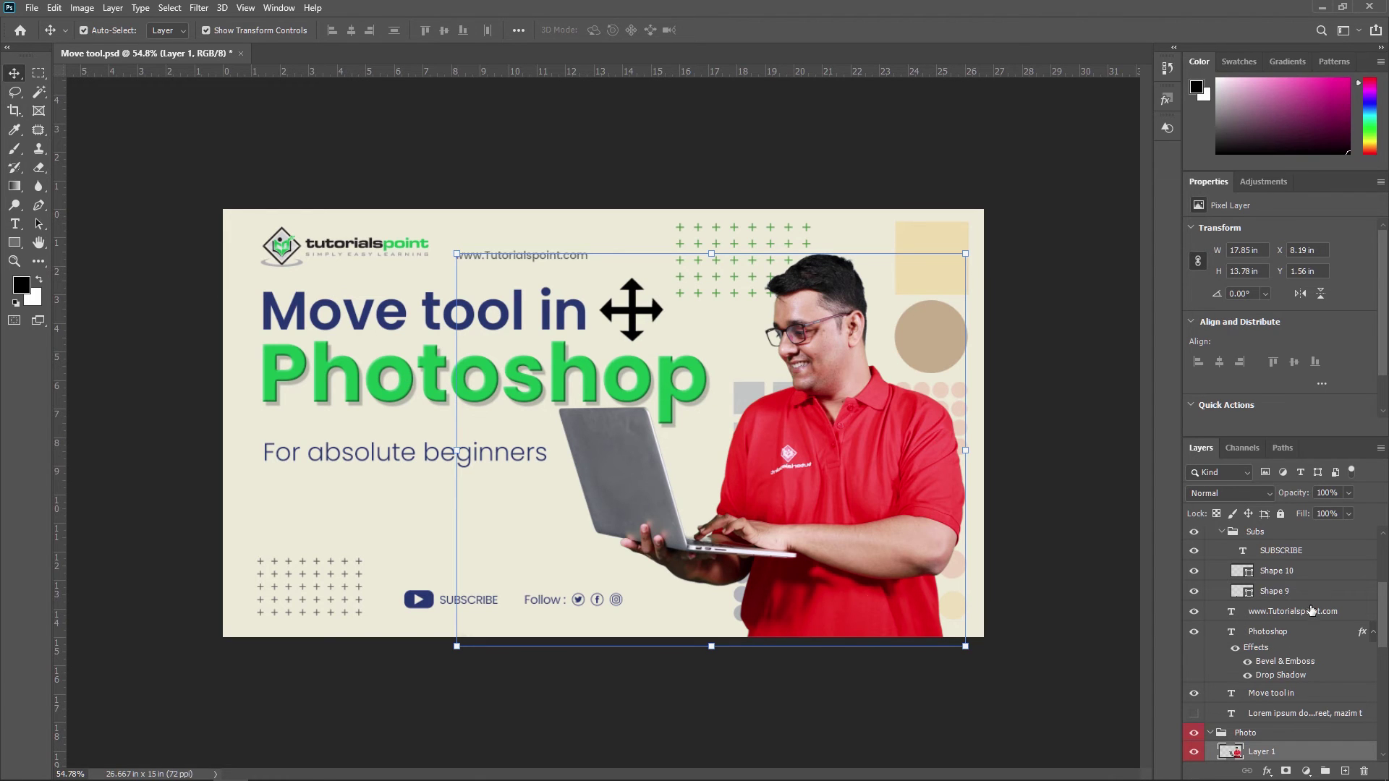
- Pick the 'Move tool in' layer from the right-click layer list and drag the heading slightly
{"action": "scroll", "coordinate": [1305, 615], "scroll_direction": "up", "scroll_amount": 4}
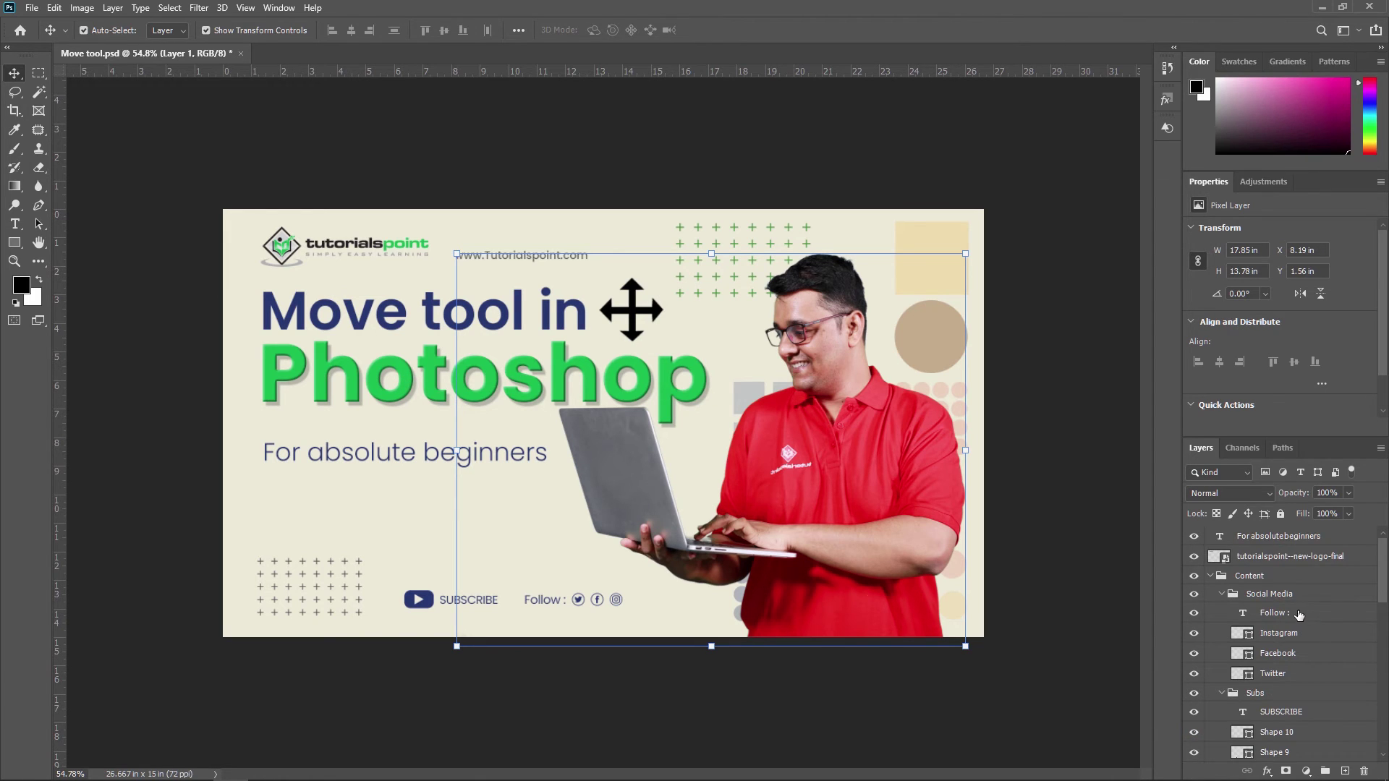
{"action": "right_click", "coordinate": [302, 304]}
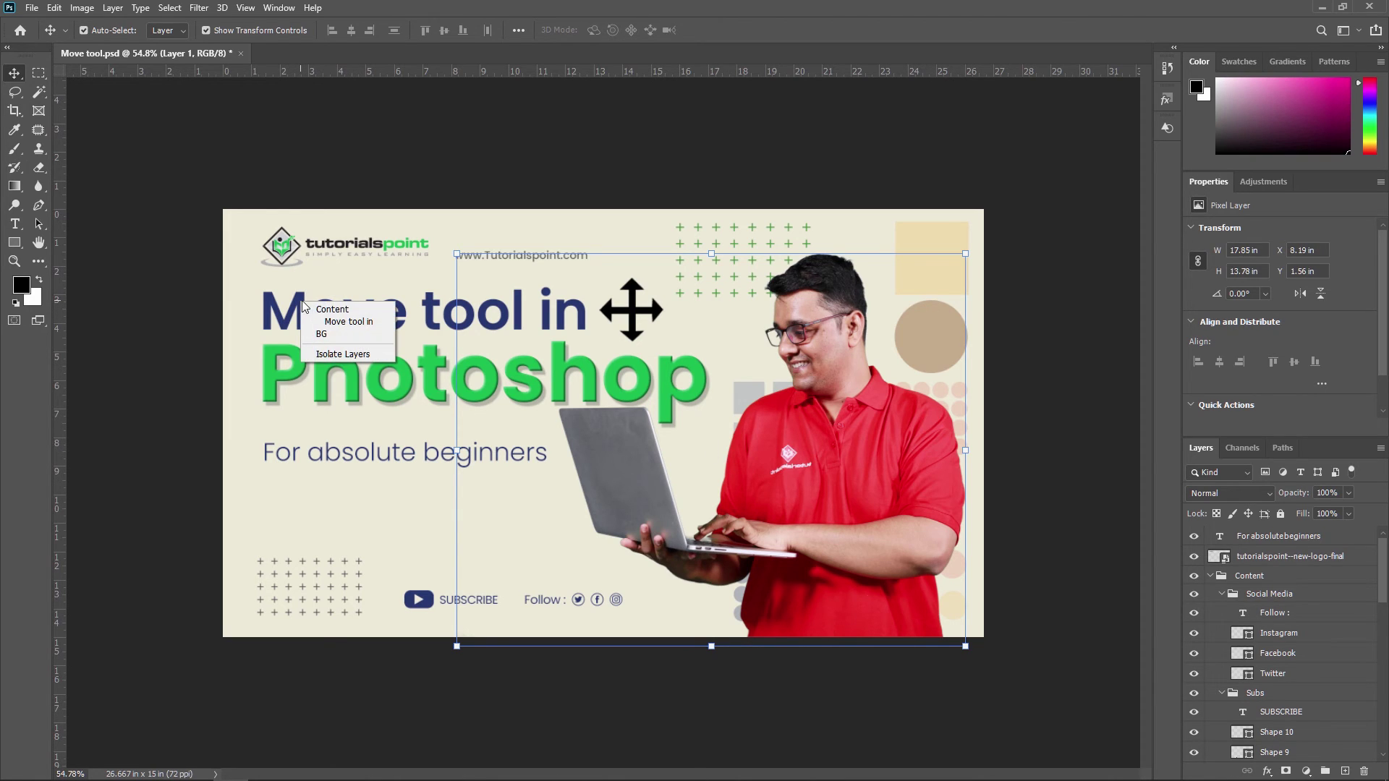
{"action": "left_click", "coordinate": [358, 327]}
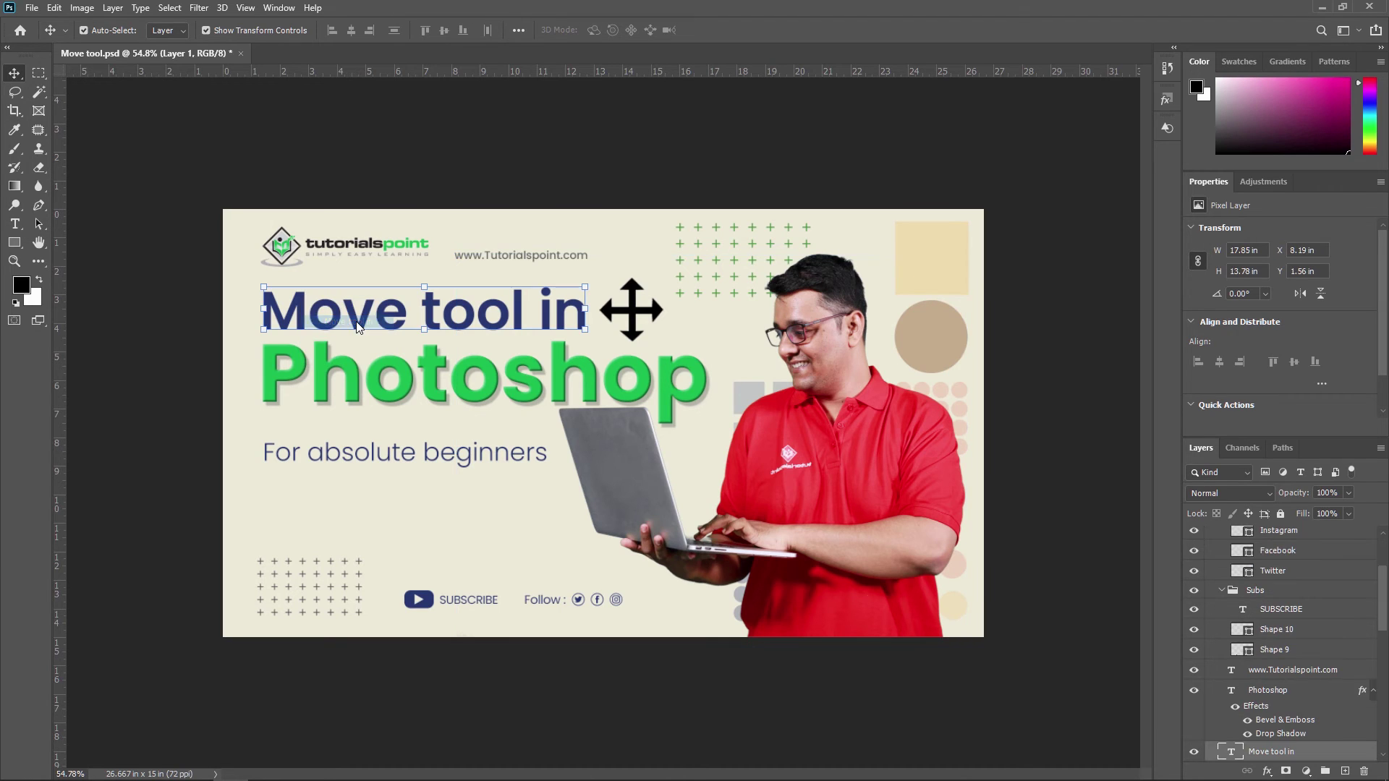
{"action": "left_click_drag", "start_coordinate": [391, 320], "coordinate": [425, 326]}
{"action": "scroll", "coordinate": [1292, 644], "scroll_direction": "down", "scroll_amount": 3}
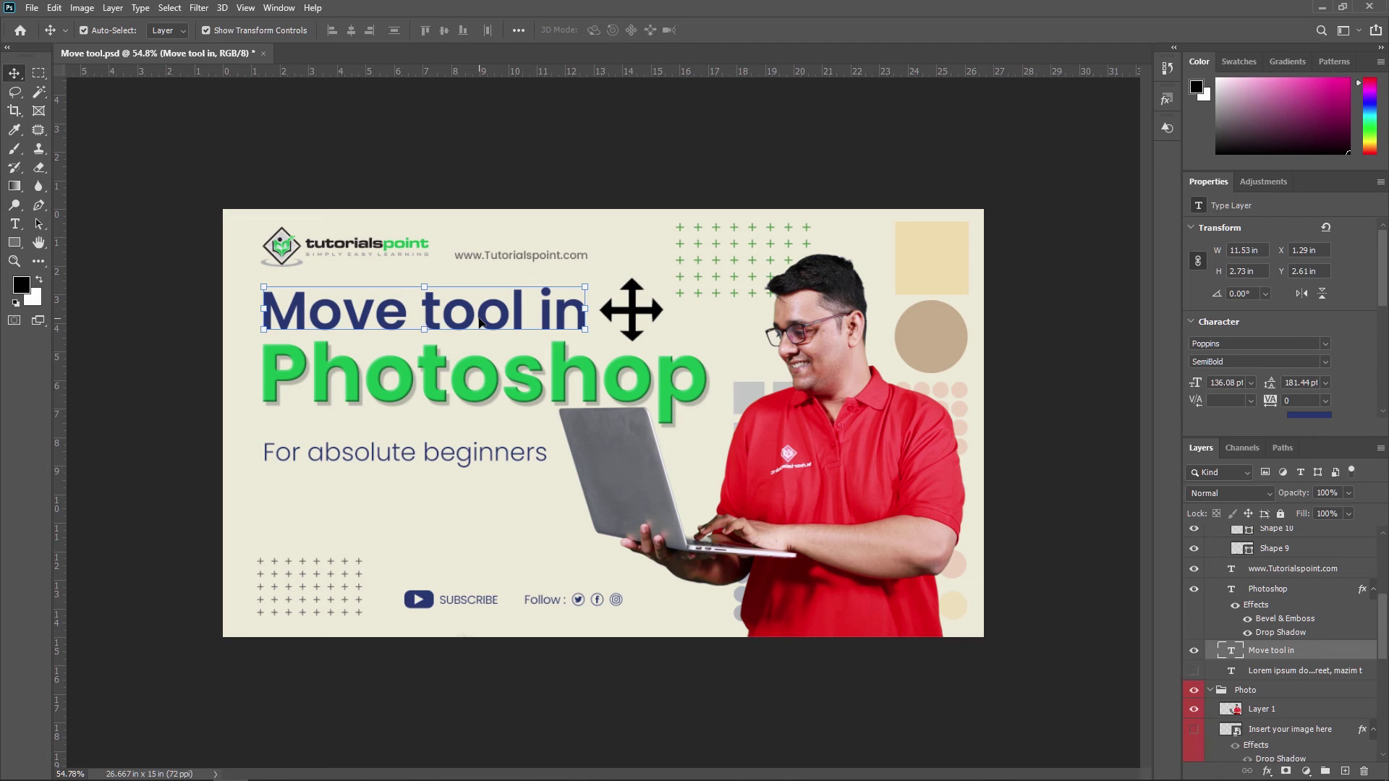
- After selecting the man's photo, reselect the heading via the layer list and move it to X 1.21, Y 2.45 in
{"action": "left_click", "coordinate": [598, 398]}
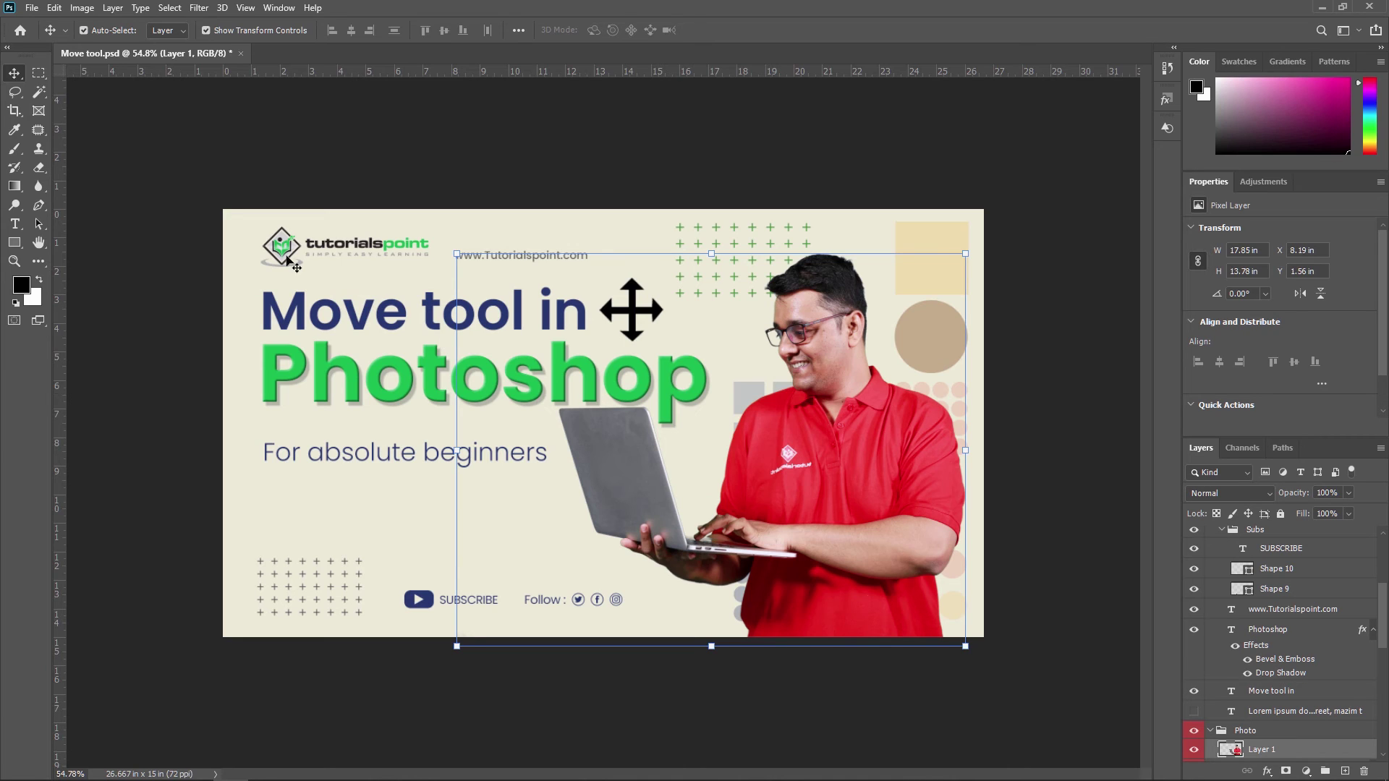
{"action": "right_click", "coordinate": [397, 312]}
{"action": "left_click", "coordinate": [405, 324]}
{"action": "left_click_drag", "start_coordinate": [394, 308], "coordinate": [360, 311]}
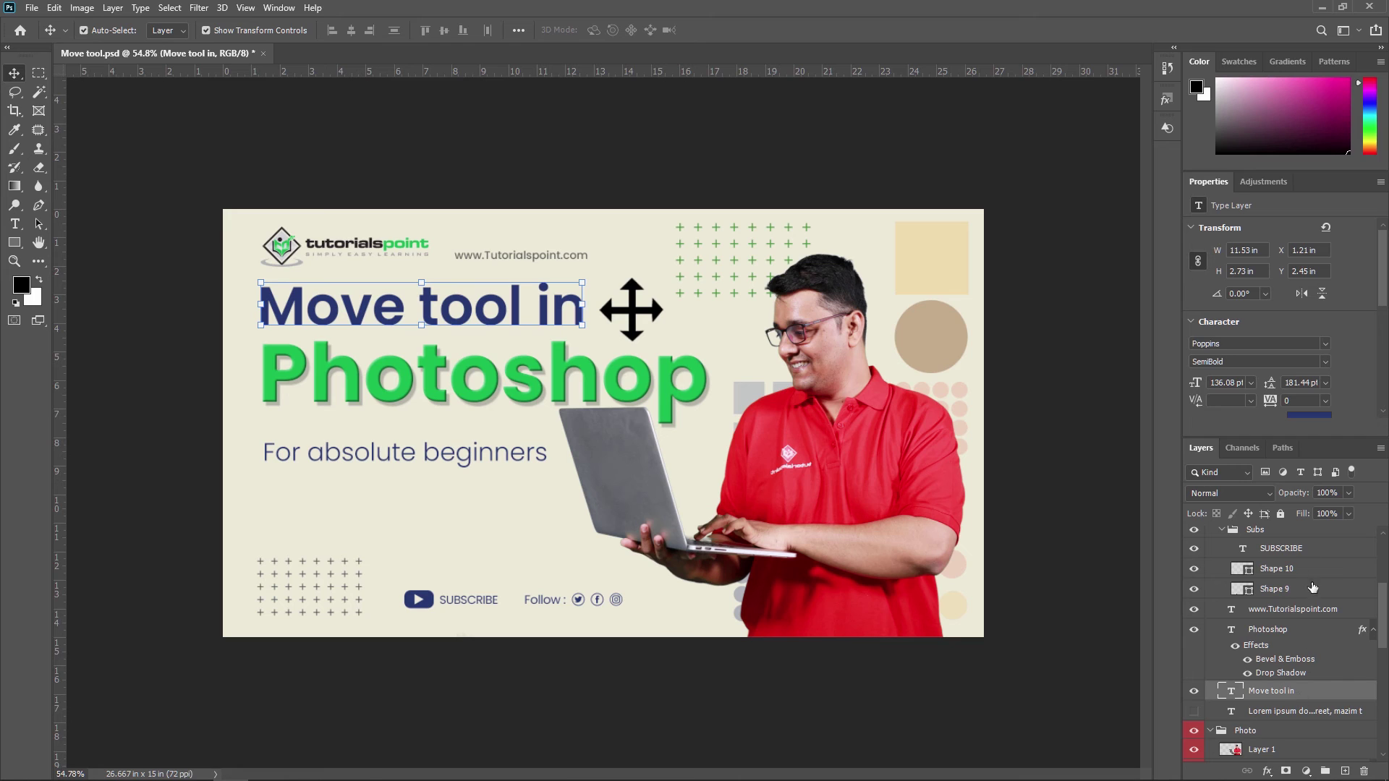
- Unlock the 'Move tool in' layer in the Layers panel and drag the heading to X 1.26, Y 2.44 in
{"action": "left_click", "coordinate": [1141, 763]}
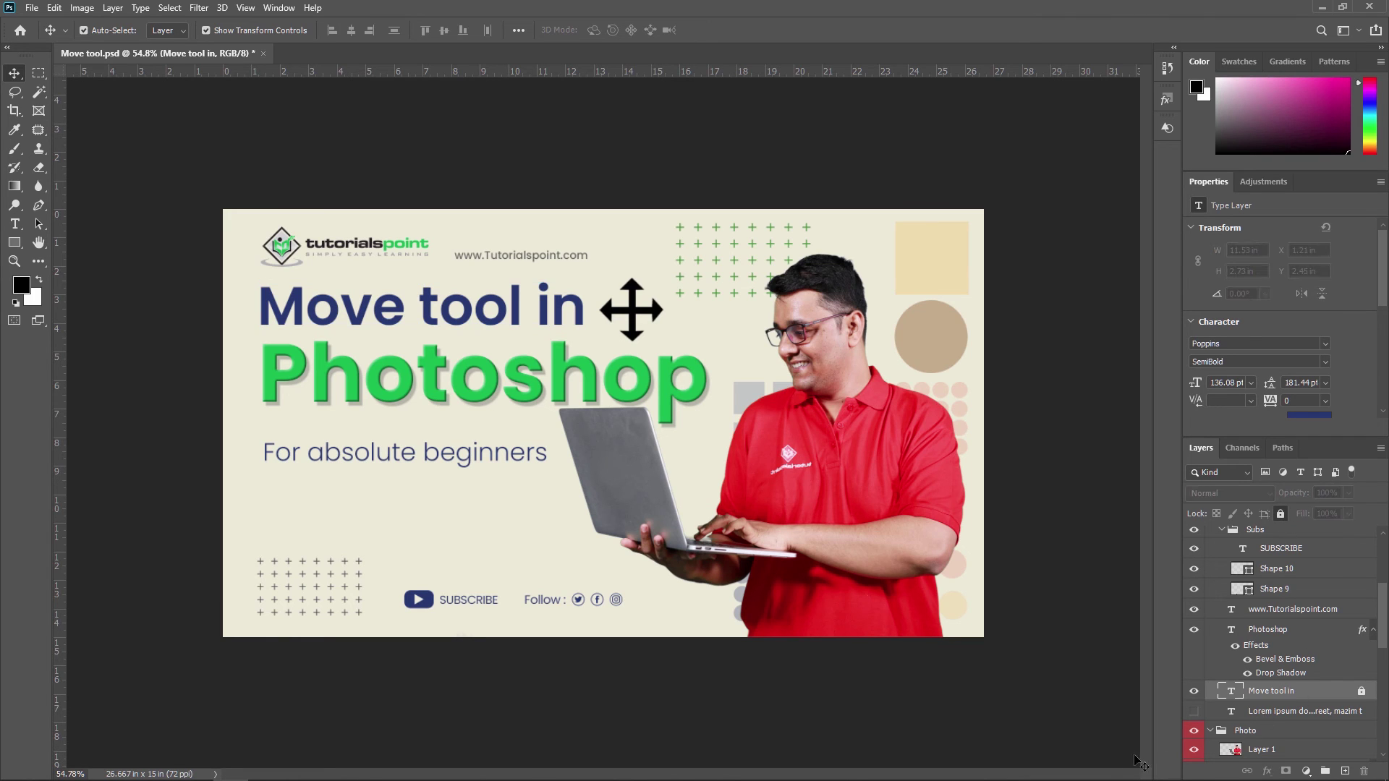
{"action": "left_click", "coordinate": [512, 491]}
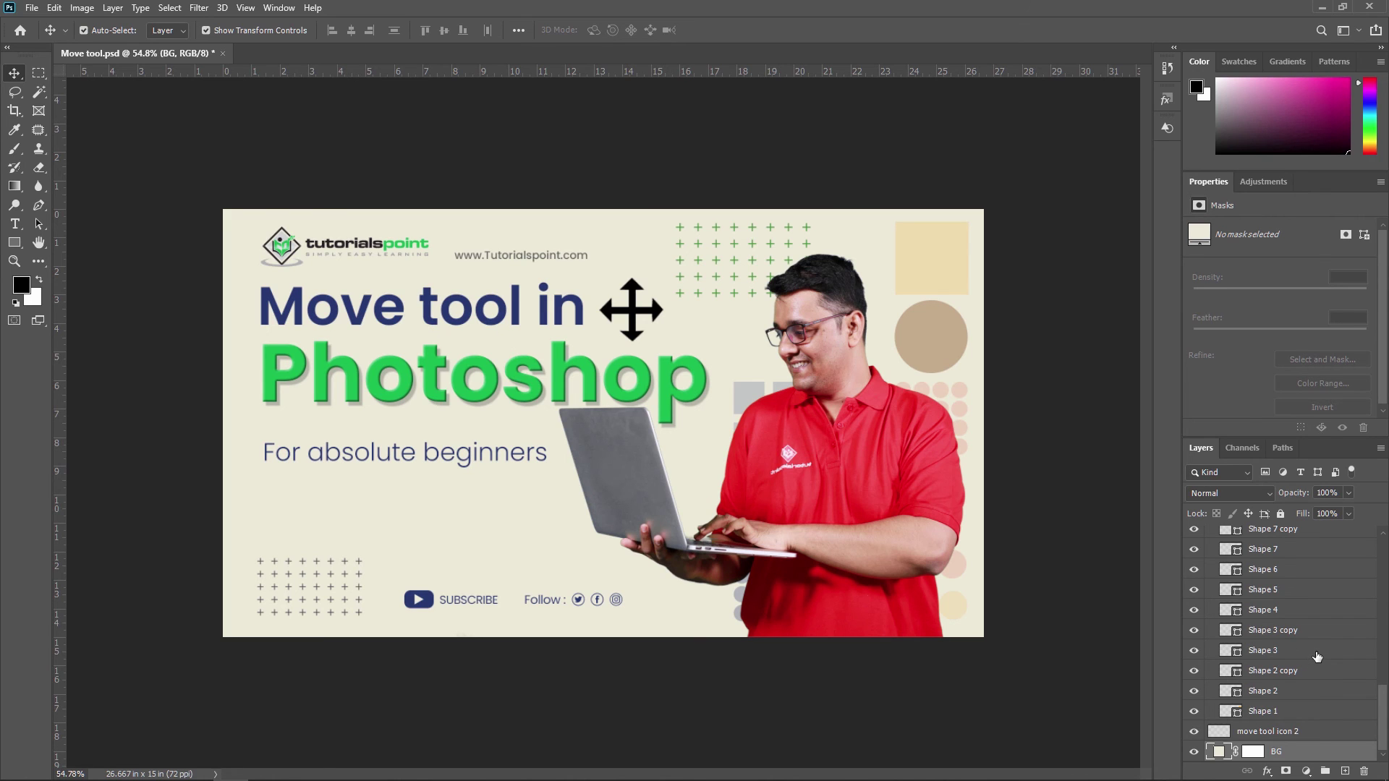
{"action": "scroll", "coordinate": [1316, 656], "scroll_direction": "up", "scroll_amount": 3}
{"action": "scroll", "coordinate": [1316, 655], "scroll_direction": "up", "scroll_amount": 4}
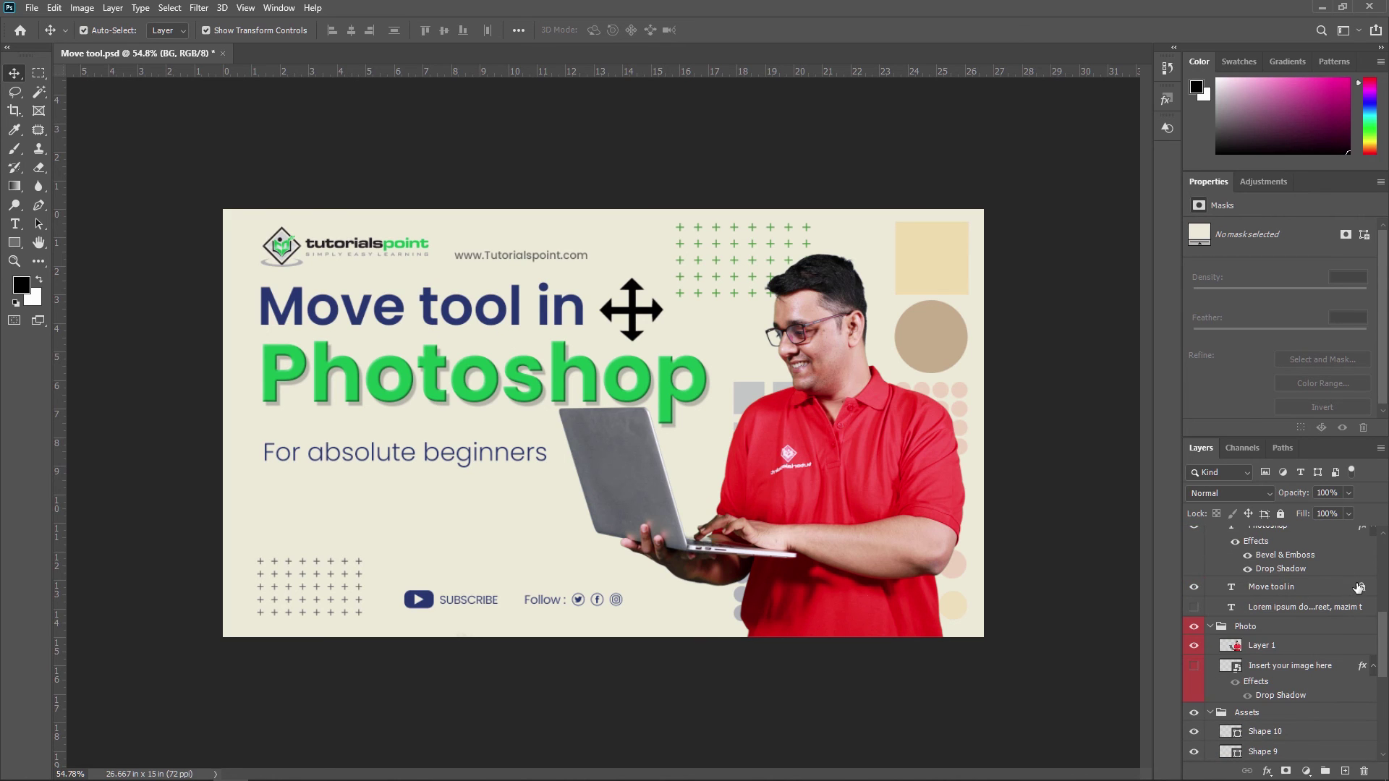
{"action": "left_click", "coordinate": [1361, 588]}
{"action": "mouse_move", "coordinate": [498, 318]}
{"action": "left_mouse_down"}
{"action": "mouse_move", "coordinate": [509, 324]}
{"action": "mouse_move", "coordinate": [504, 306]}
{"action": "left_mouse_up"}
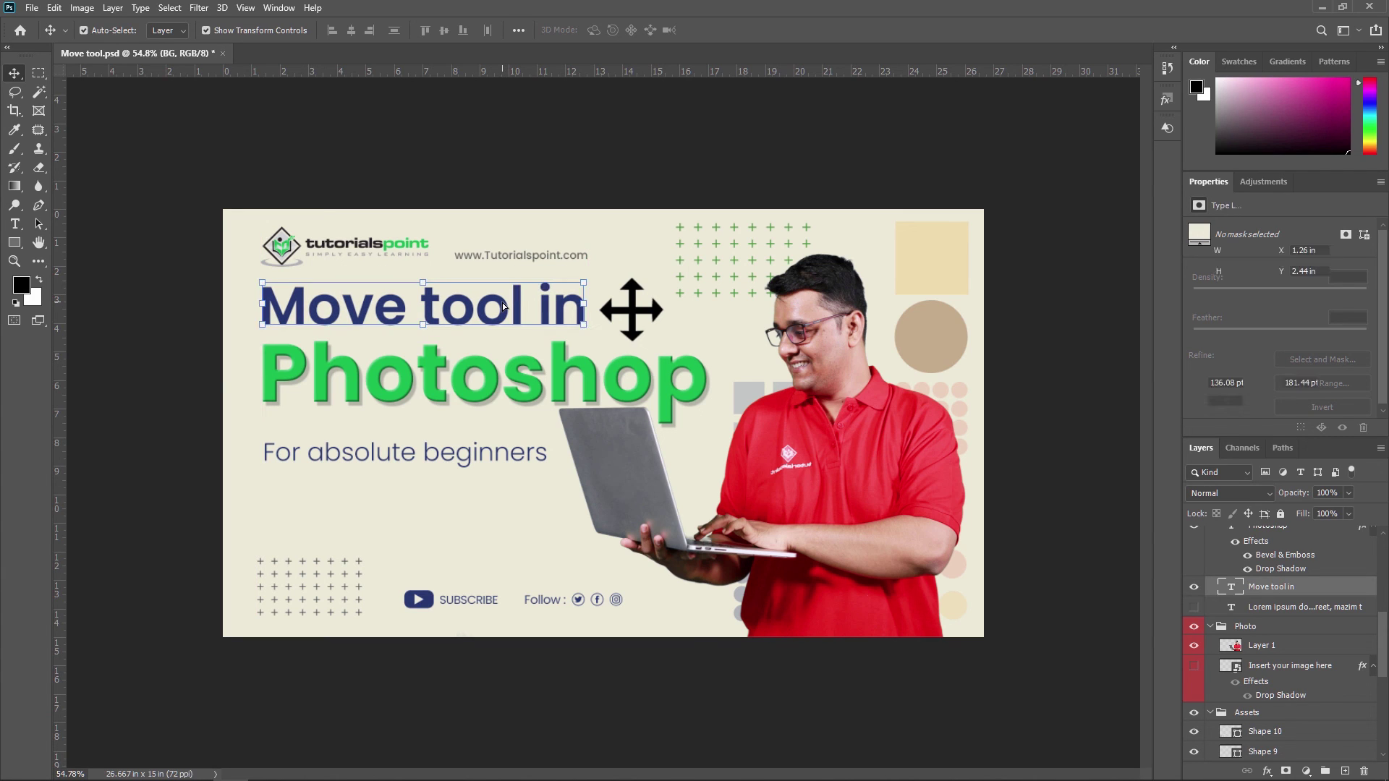